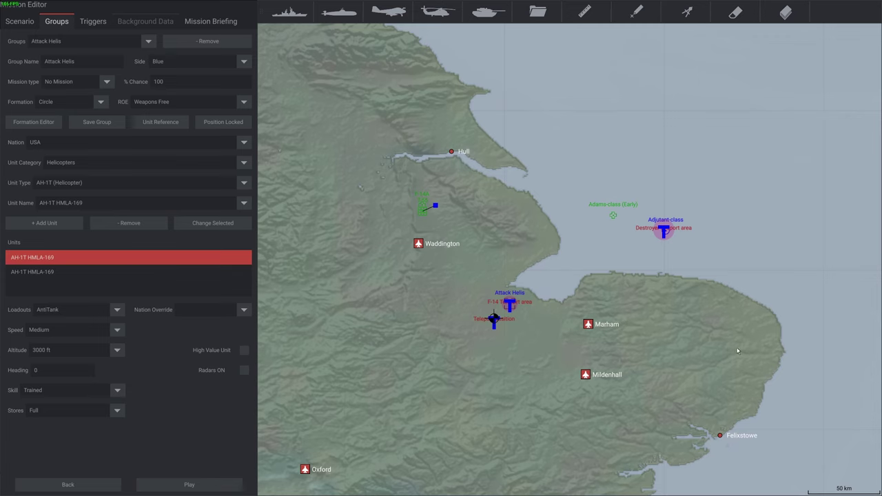
Select the Adams-class (Early) group from the Groups list.
scroll(737, 350, up, 3)
scroll(704, 316, down, 2)
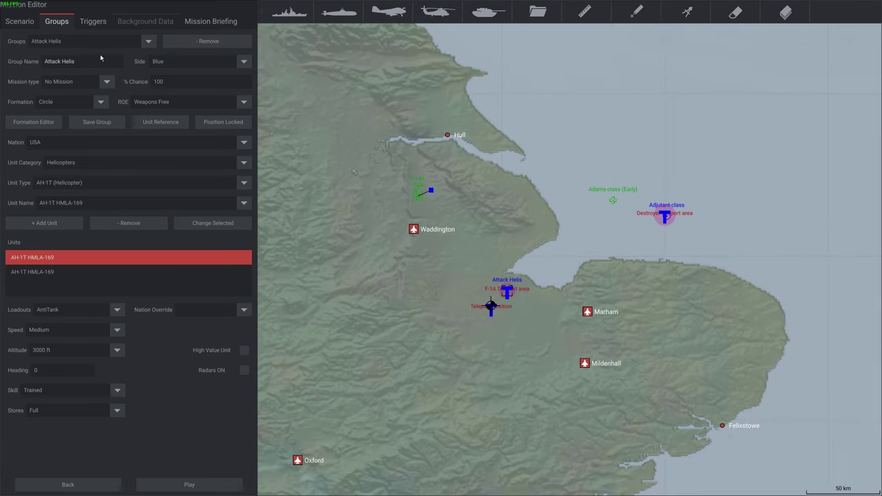
click(148, 42)
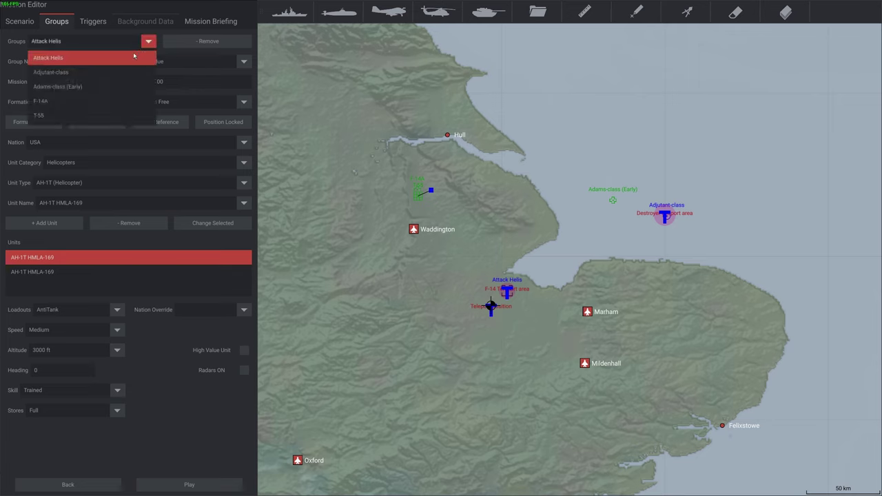
click(86, 87)
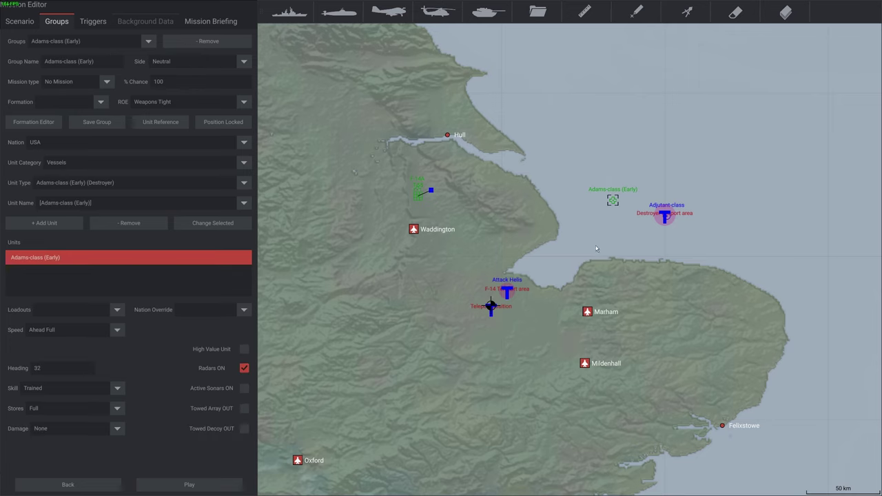
Centre the map on the destroyer and its teleport area.
scroll(597, 248, up, 5)
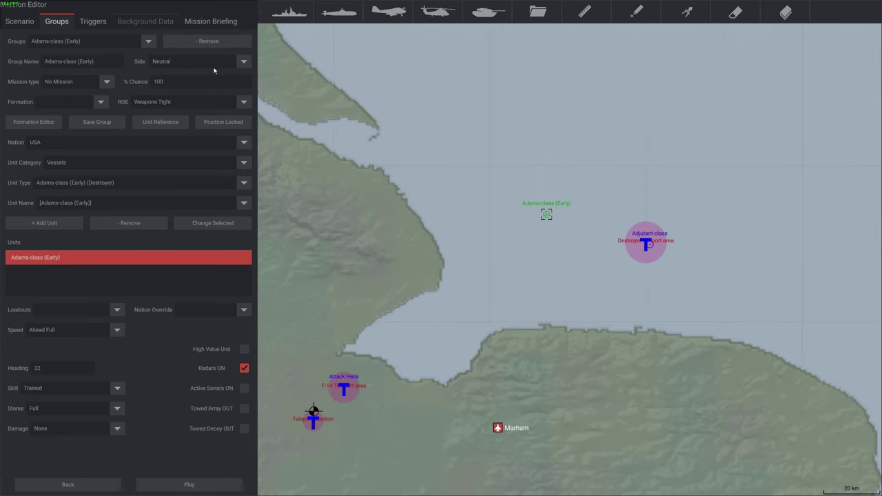
drag(519, 262, 540, 244)
scroll(540, 244, down, 3)
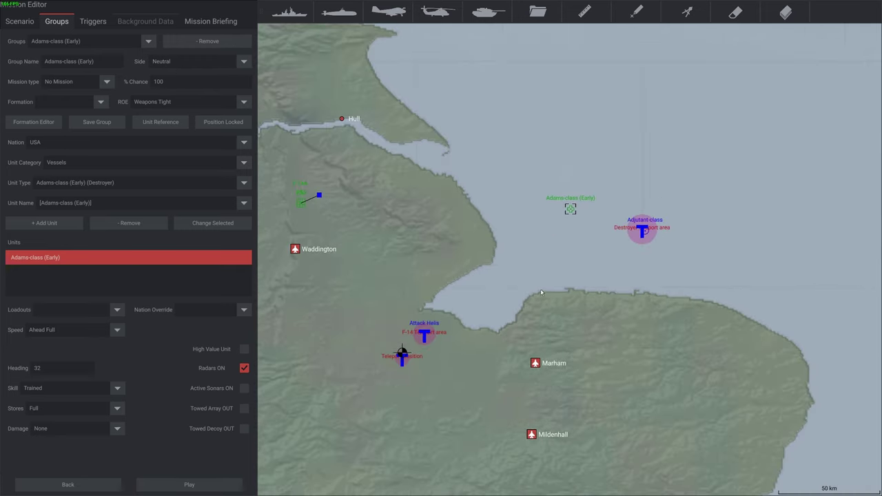
scroll(599, 287, up, 5)
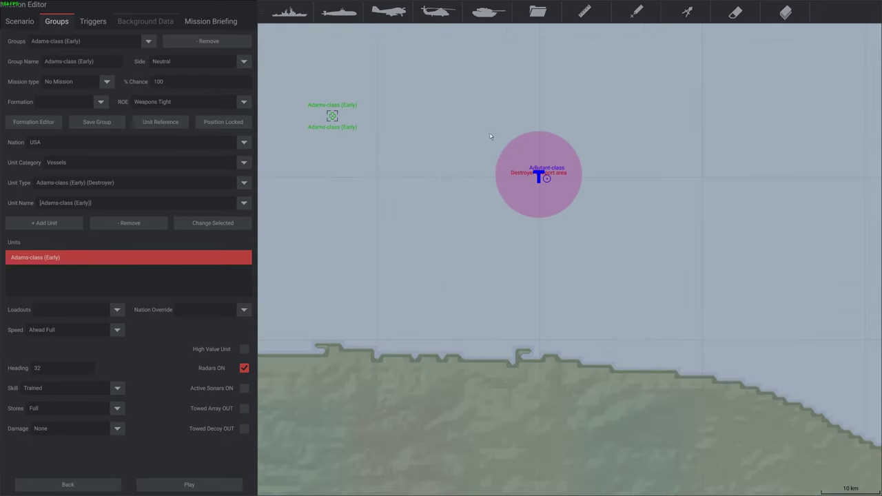
drag(478, 261, 621, 294)
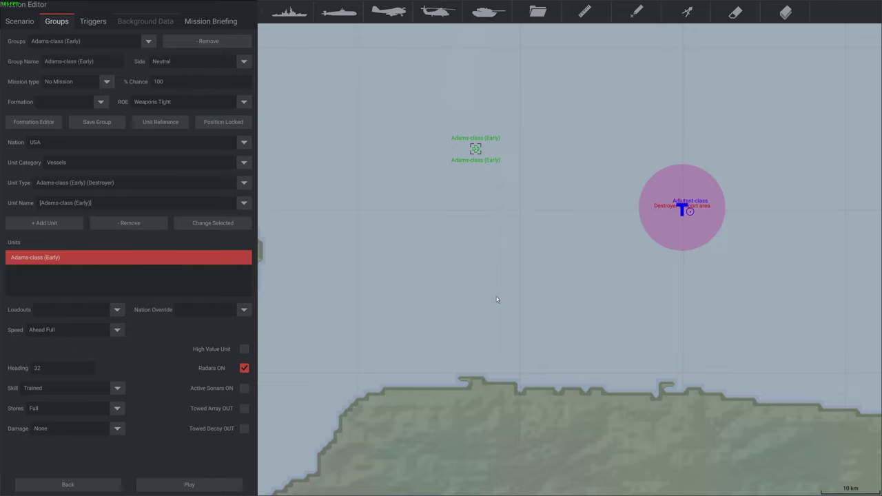
drag(494, 302, 463, 275)
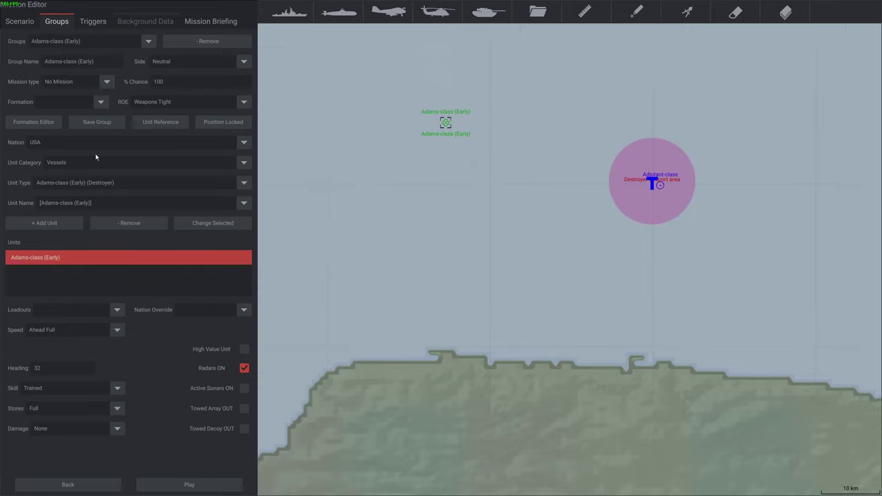
click(92, 23)
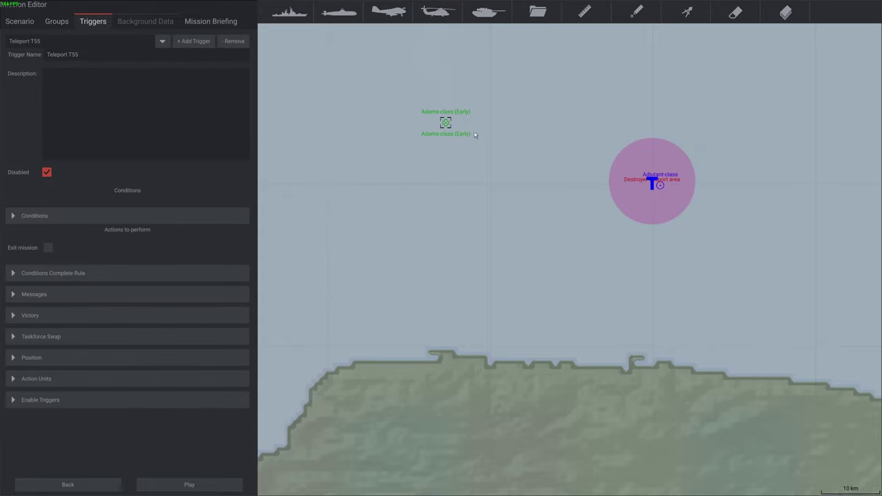
Pan the map around the peninsula and back over the open sea near the destroyer.
drag(381, 190, 666, 241)
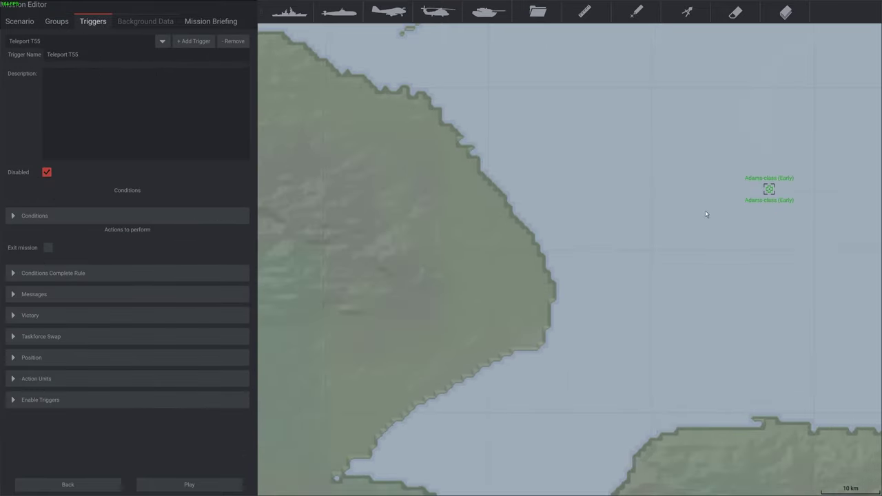
drag(613, 263, 523, 238)
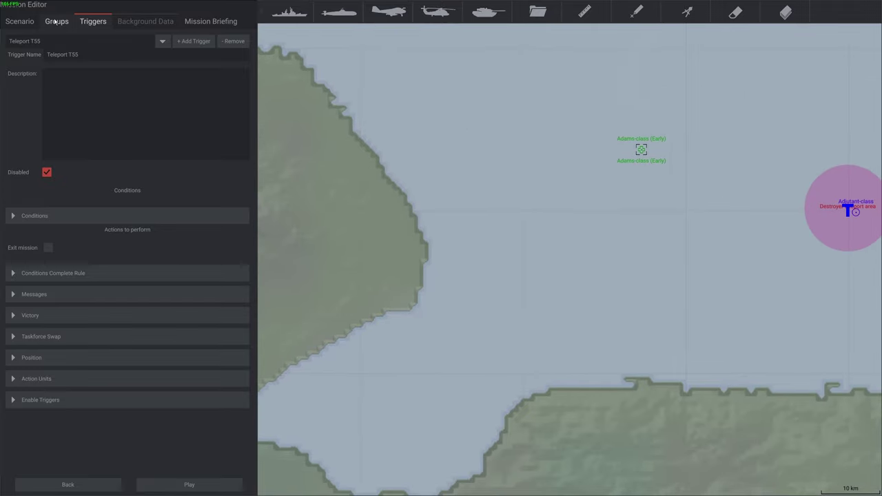
click(57, 22)
drag(636, 271, 430, 303)
click(232, 205)
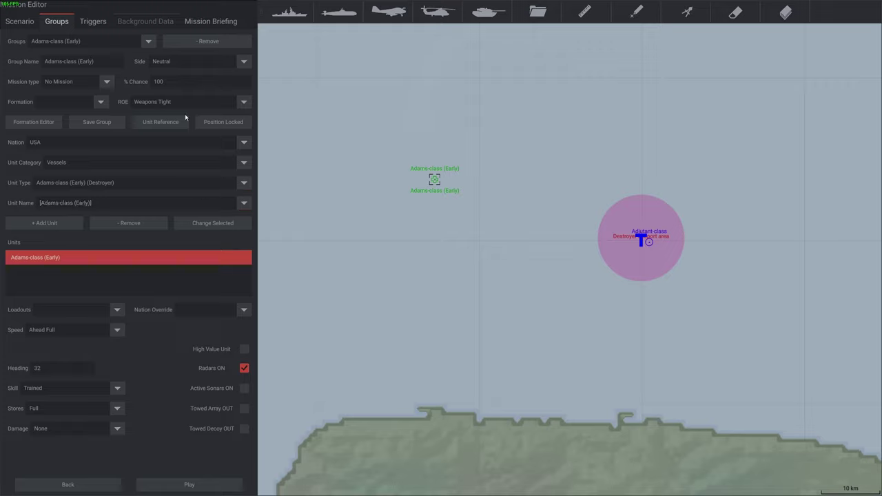
Enable the Teleport destroyer trigger, briefly checking Teleport F-14 before returning to it.
click(84, 25)
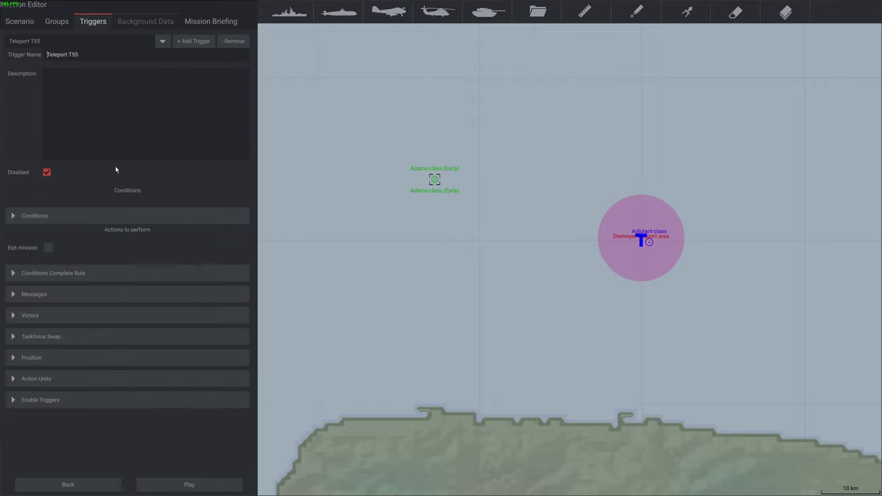
click(163, 41)
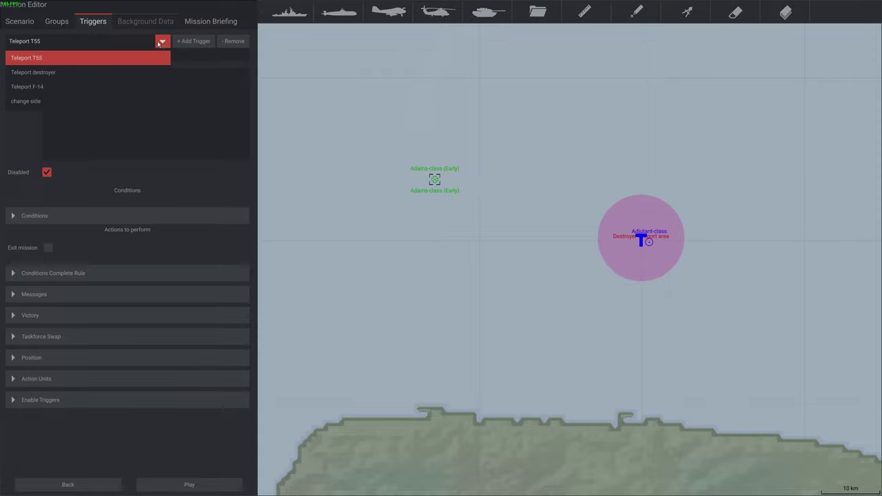
click(35, 72)
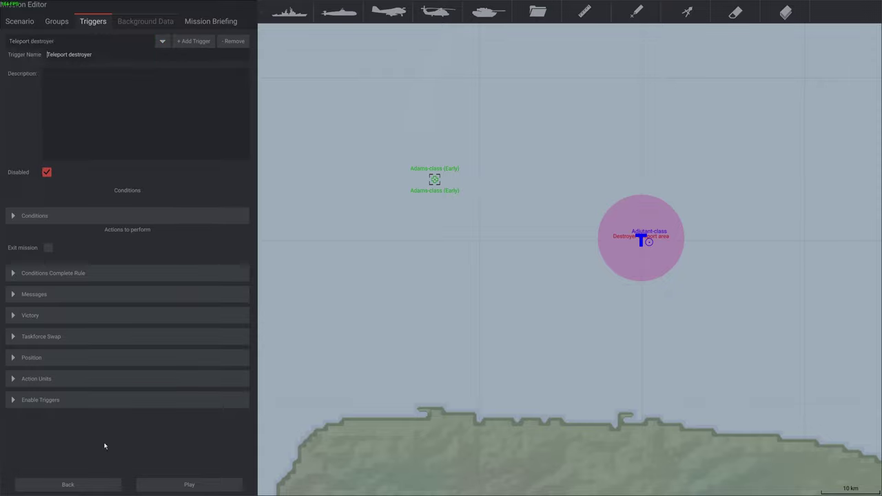
click(46, 172)
click(162, 42)
click(43, 88)
click(46, 172)
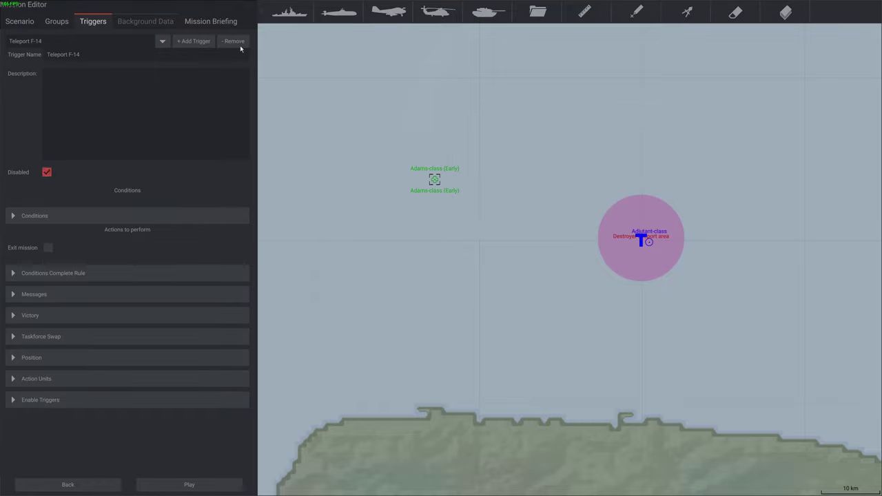
click(162, 41)
click(52, 73)
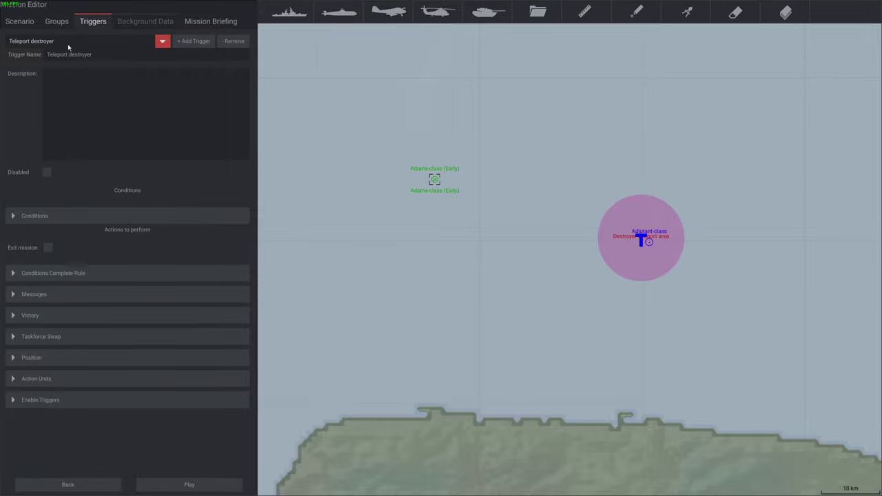
Expand the conditions and scroll to the 10-second timer 2 condition on Adams-class (Early).
click(24, 216)
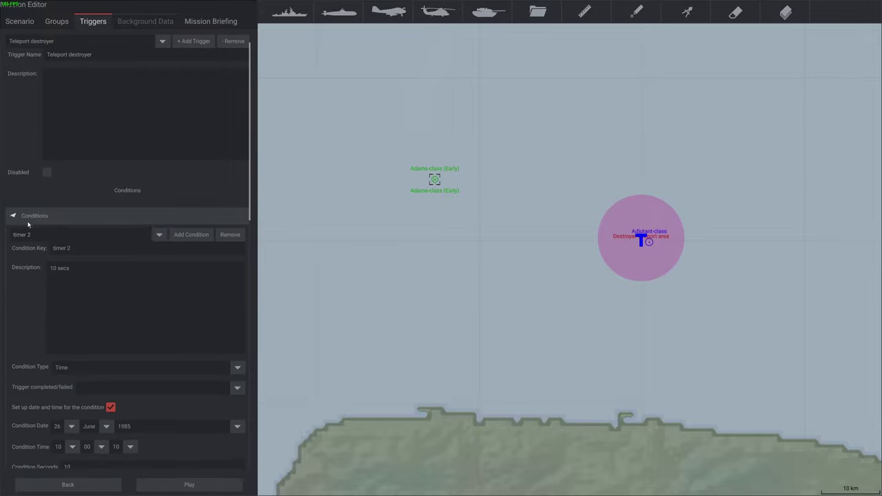
scroll(142, 238, down, 3)
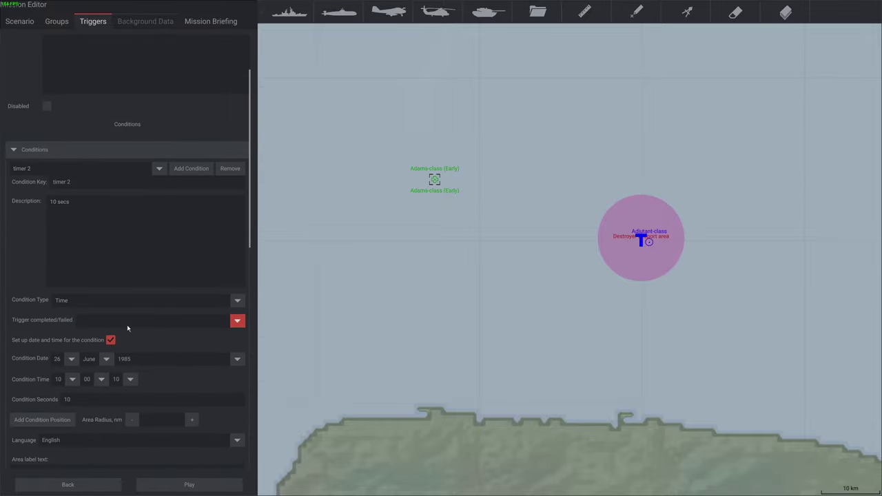
scroll(126, 324, down, 2)
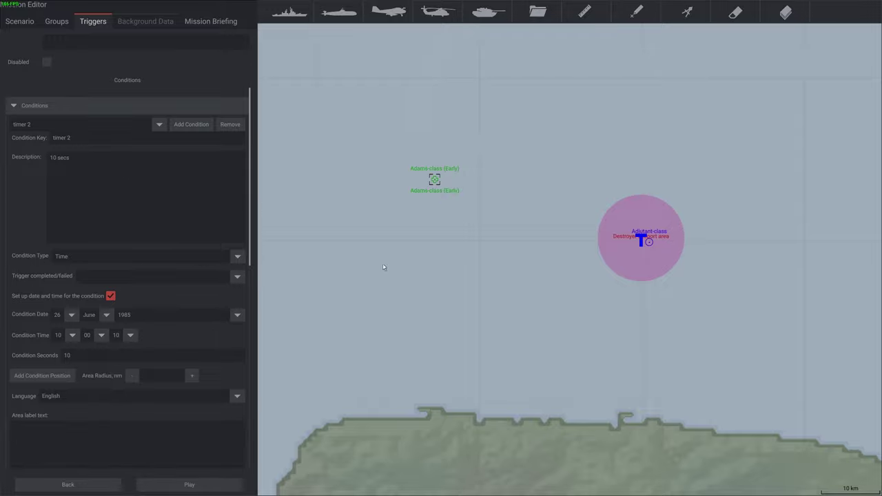
scroll(127, 357, down, 7)
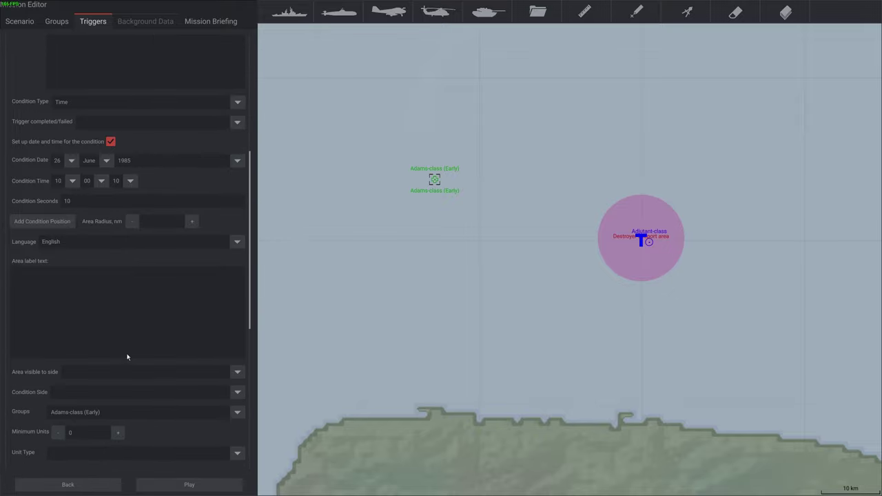
scroll(126, 356, down, 7)
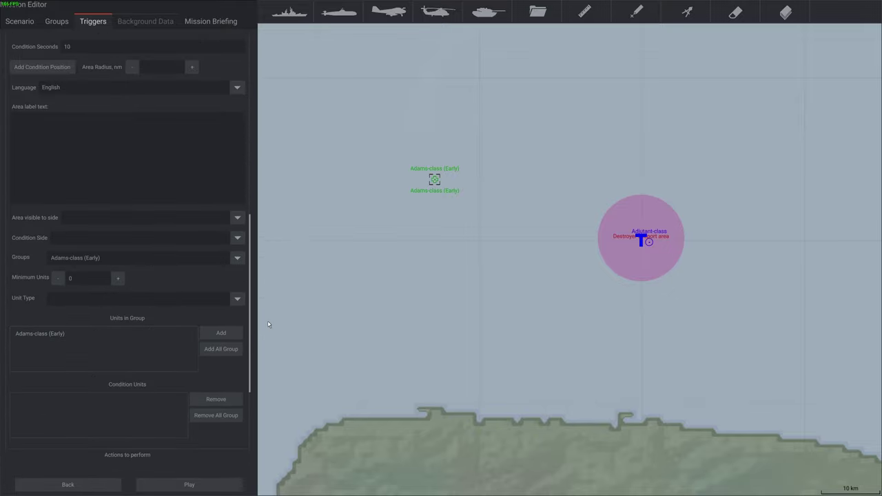
scroll(270, 324, down, 3)
scroll(243, 445, down, 8)
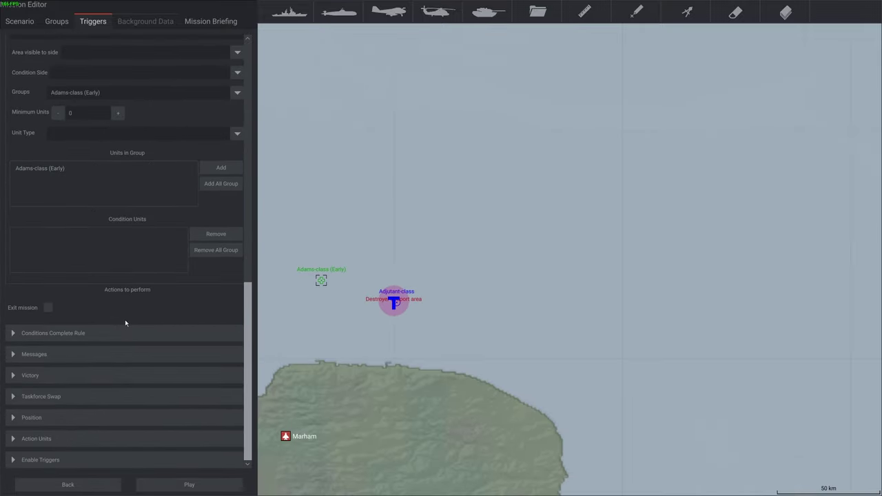
Check Messages, then set Position to Teleport To Position with a 4 nm area radius.
click(13, 354)
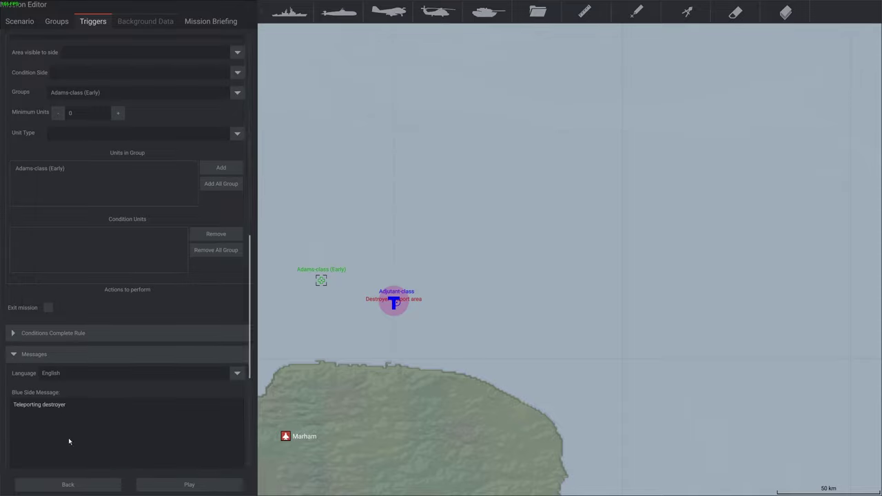
click(14, 354)
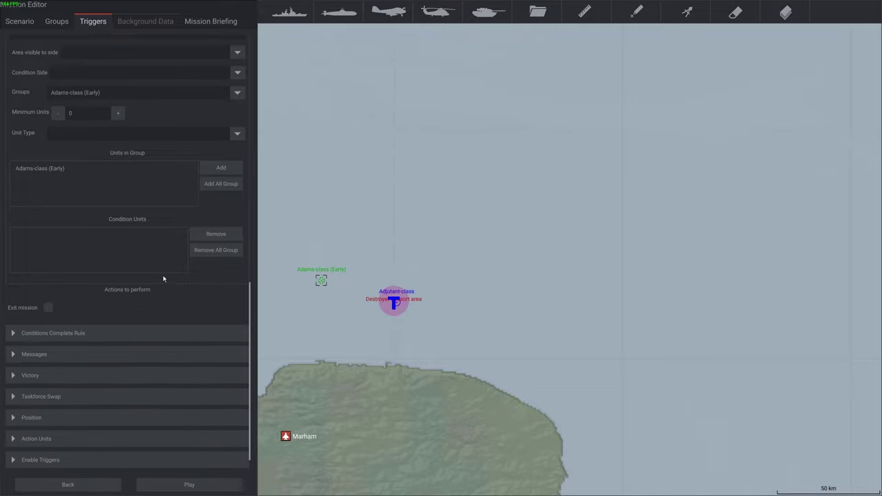
click(13, 418)
scroll(200, 308, down, 5)
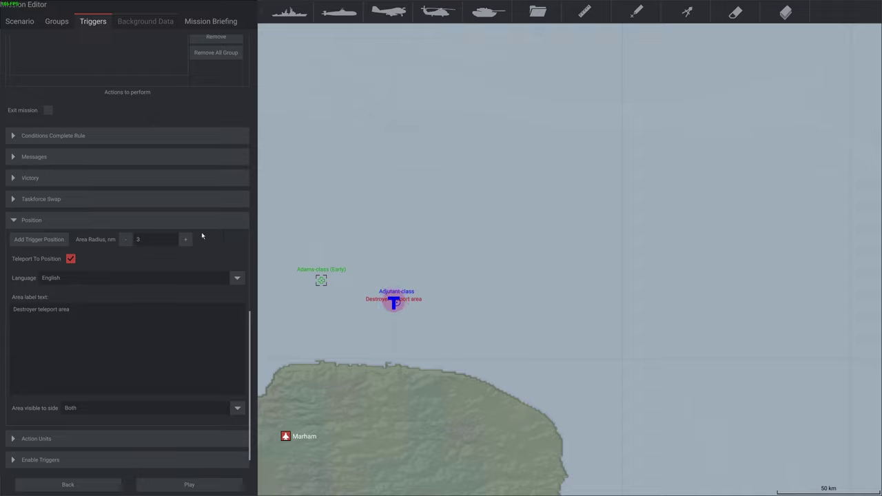
drag(328, 342, 376, 271)
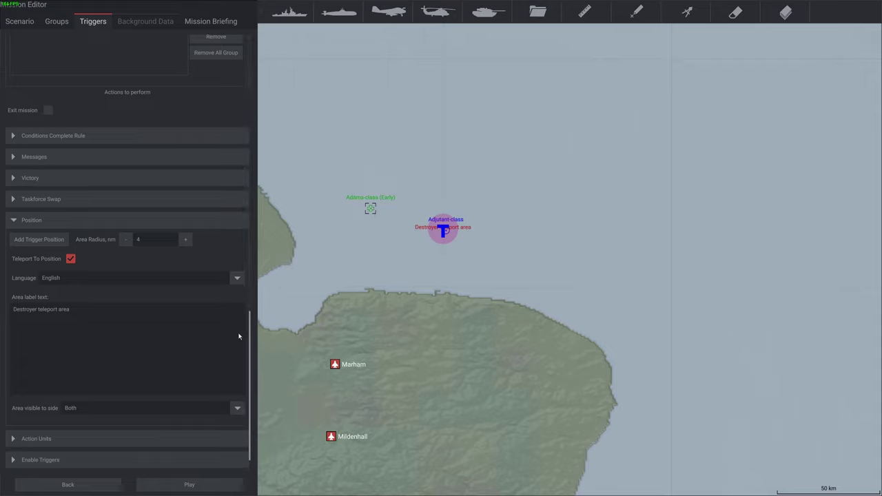
click(20, 438)
scroll(165, 390, down, 2)
scroll(166, 390, down, 2)
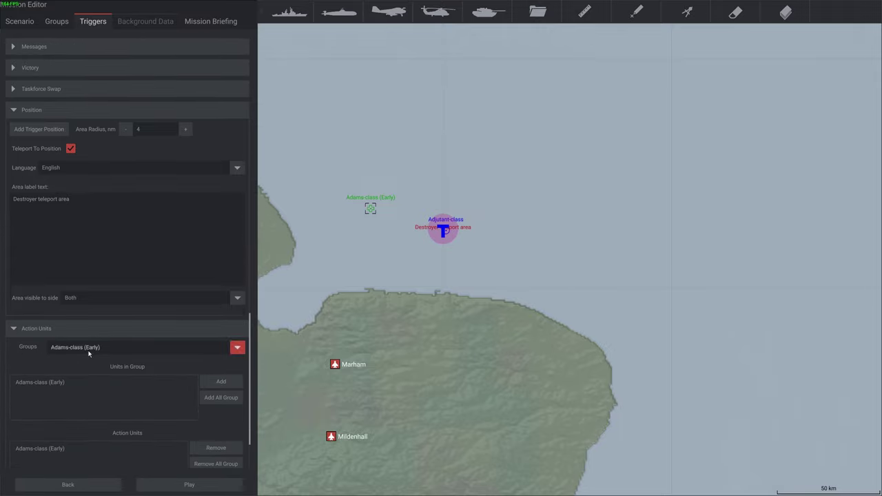
click(242, 352)
click(88, 393)
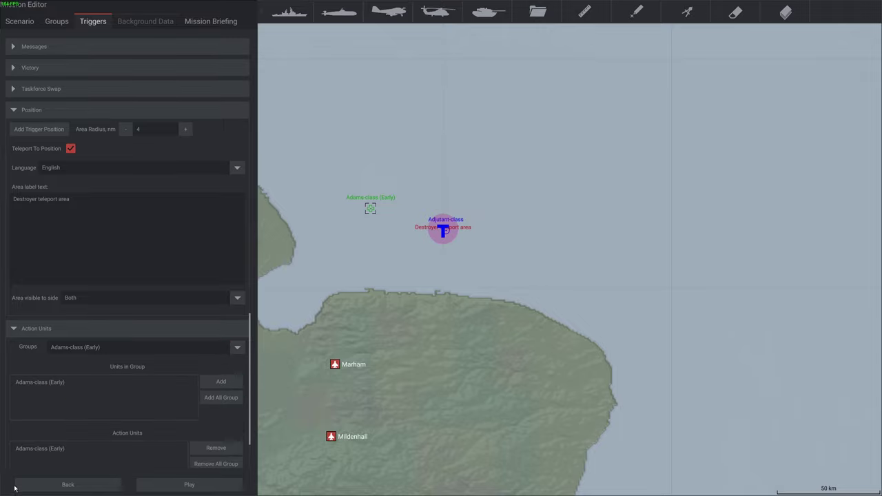
click(38, 383)
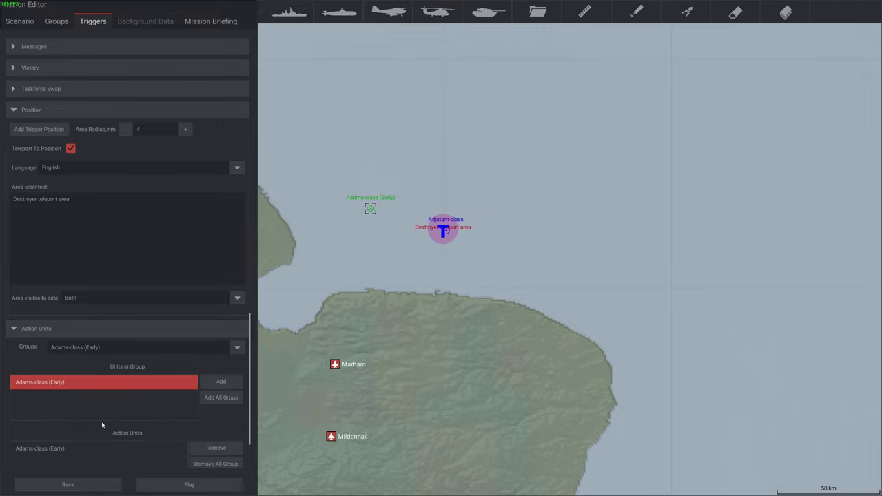
scroll(102, 424, down, 1)
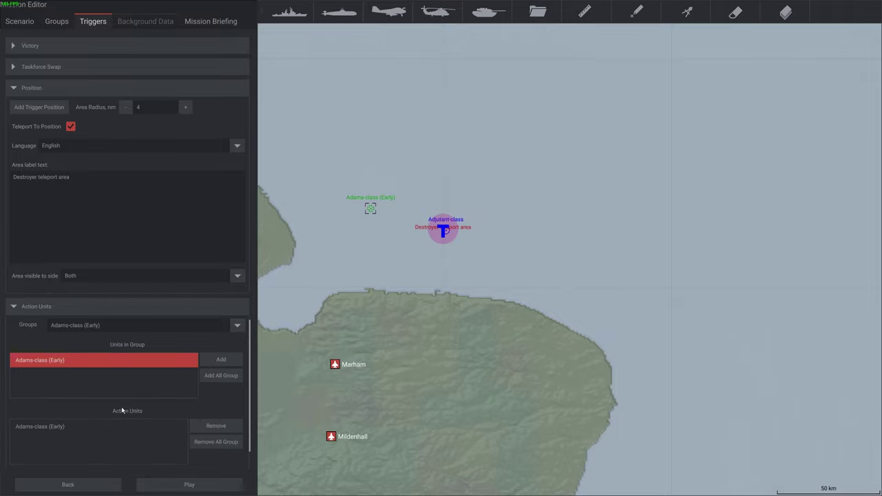
scroll(122, 411, up, 5)
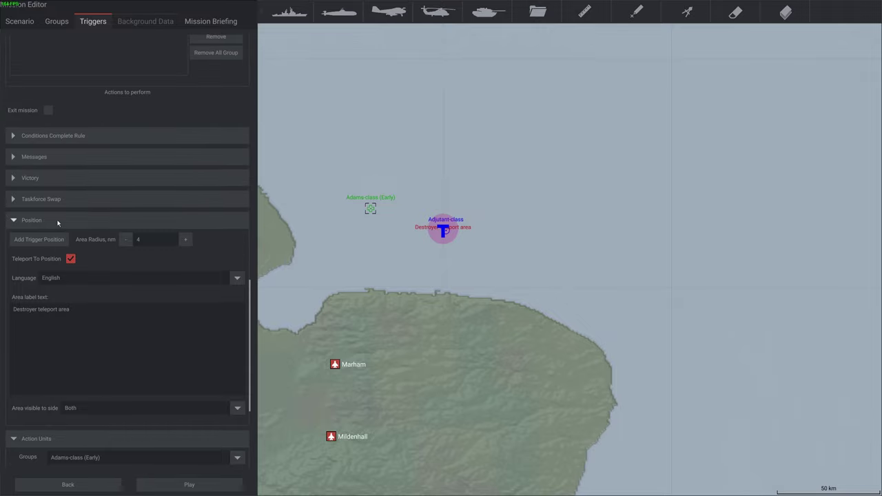
scroll(58, 223, up, 5)
scroll(84, 213, down, 3)
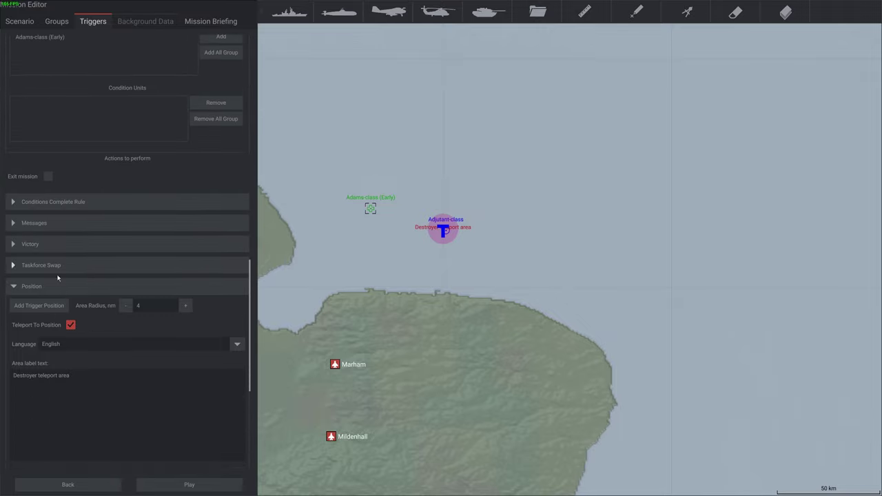
scroll(178, 284, down, 9)
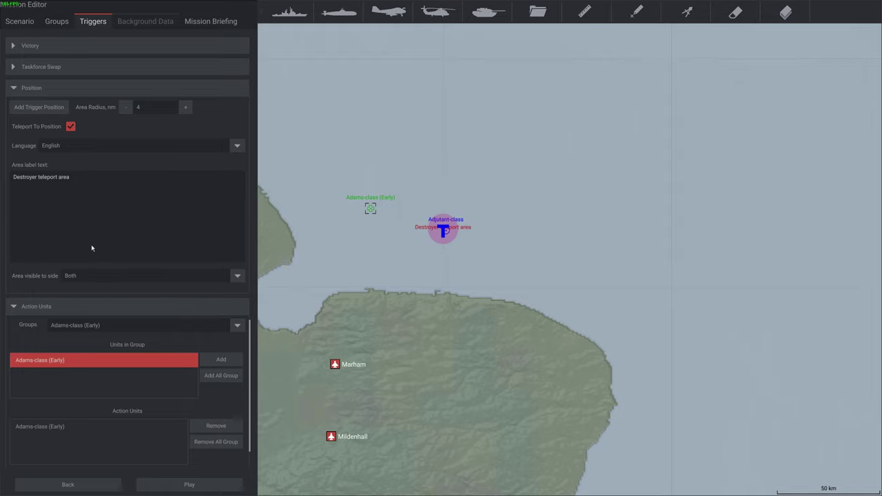
scroll(96, 241, up, 2)
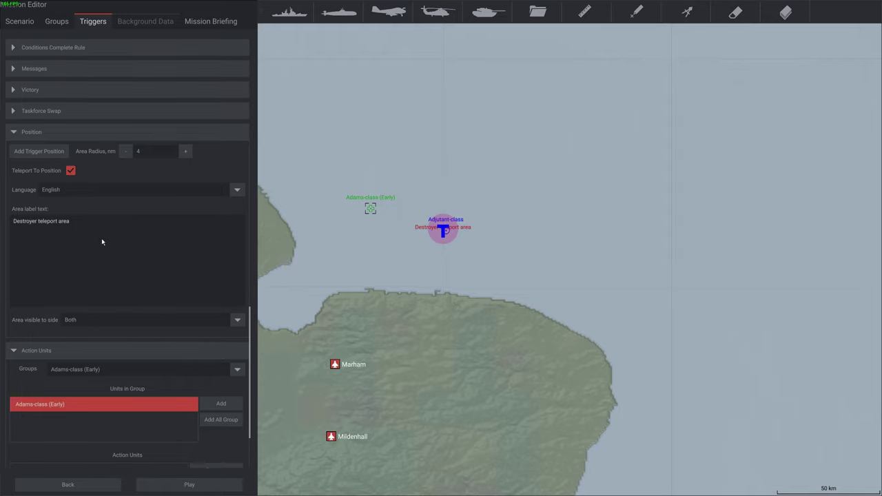
Review the Taskforce Swap settings, then save Test teleport over the existing mission file.
click(13, 112)
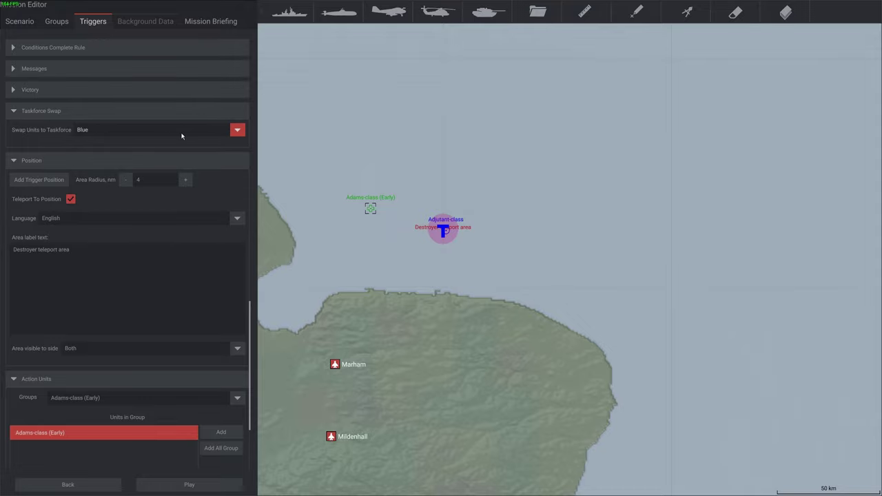
scroll(512, 365, down, 5)
scroll(516, 314, up, 4)
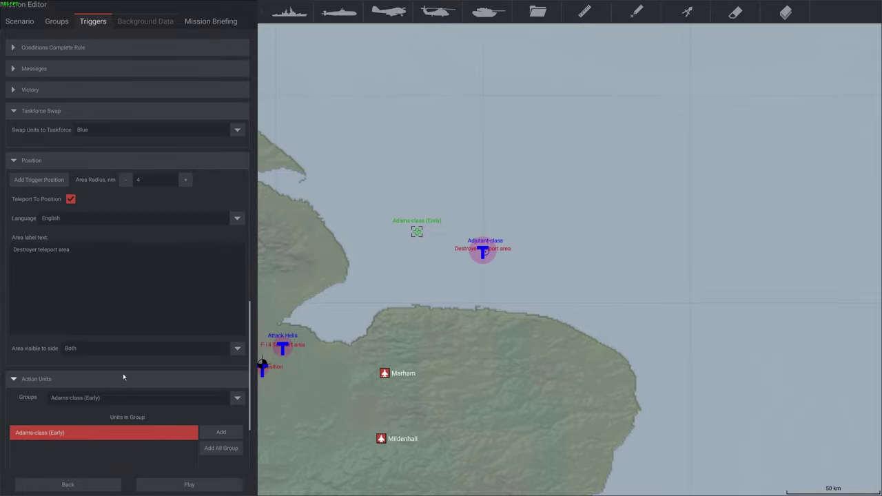
click(30, 18)
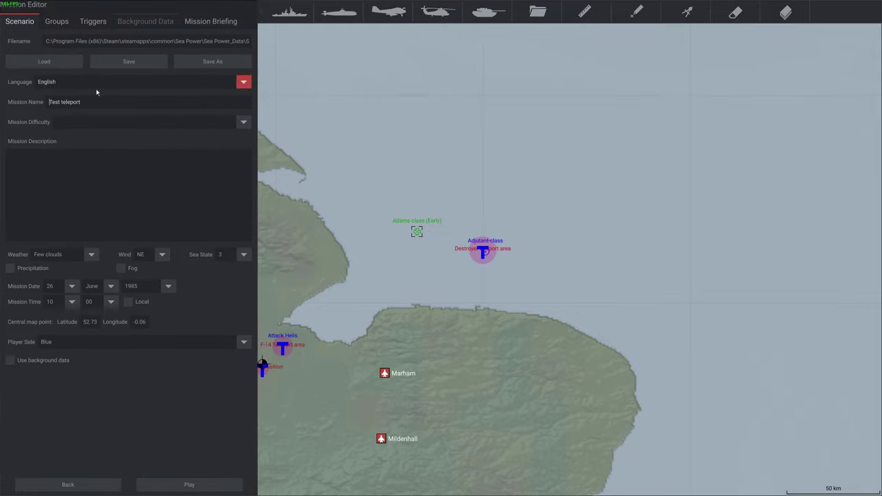
click(142, 62)
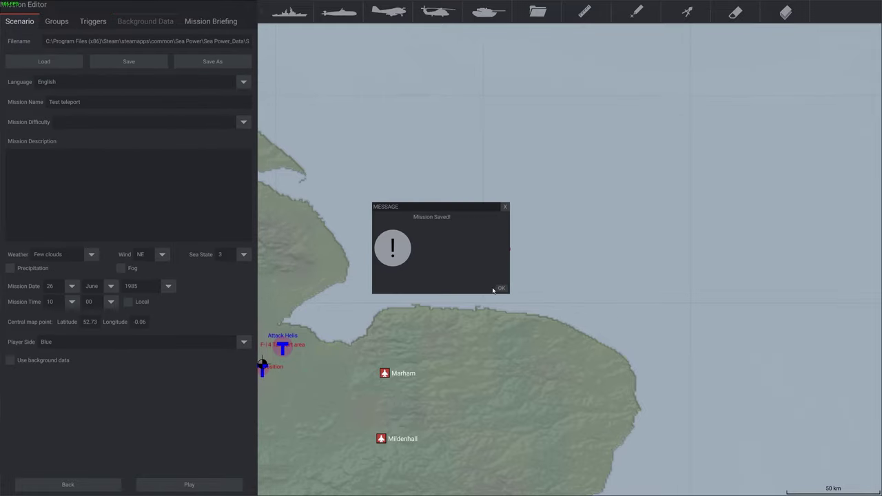
Start the Test teleport mission and close the Teleporting destroyer message when it appears.
click(500, 288)
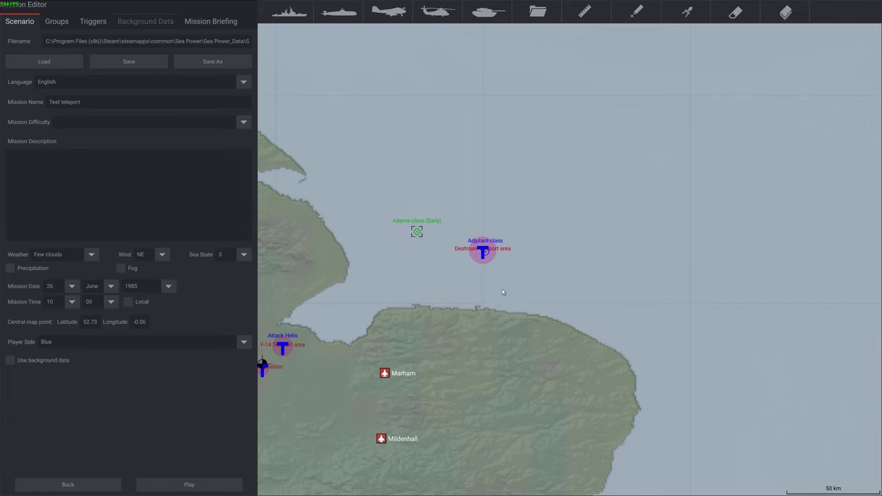
click(181, 486)
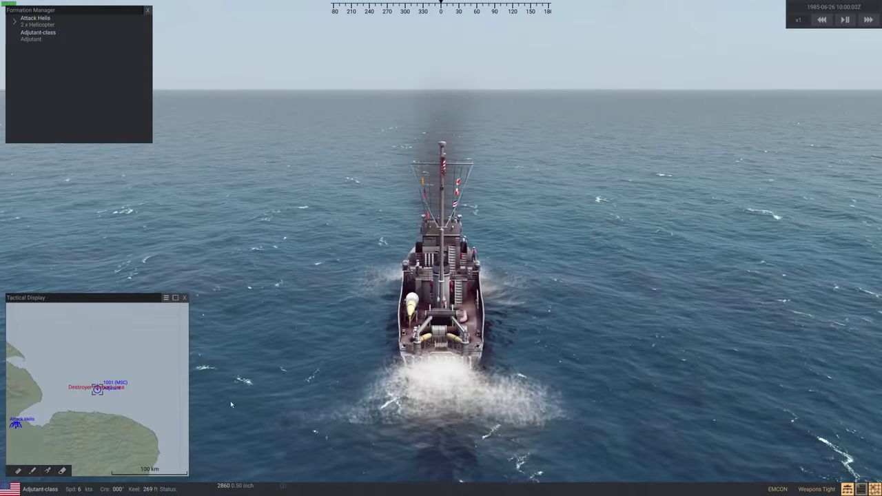
right_drag(653, 262, 635, 358)
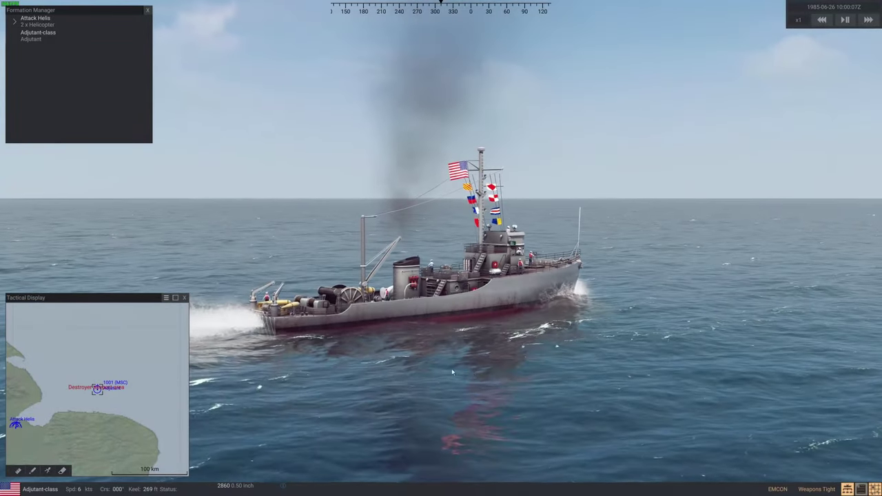
scroll(64, 388, down, 2)
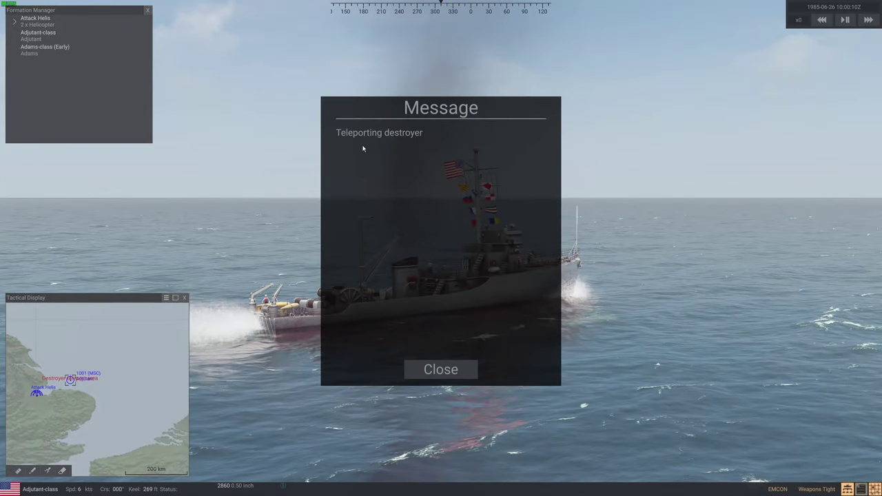
click(460, 370)
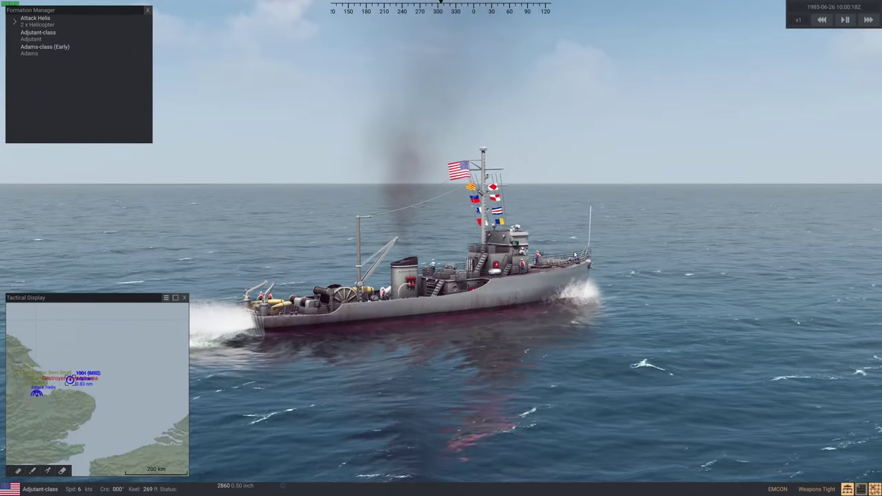
drag(635, 219, 585, 252)
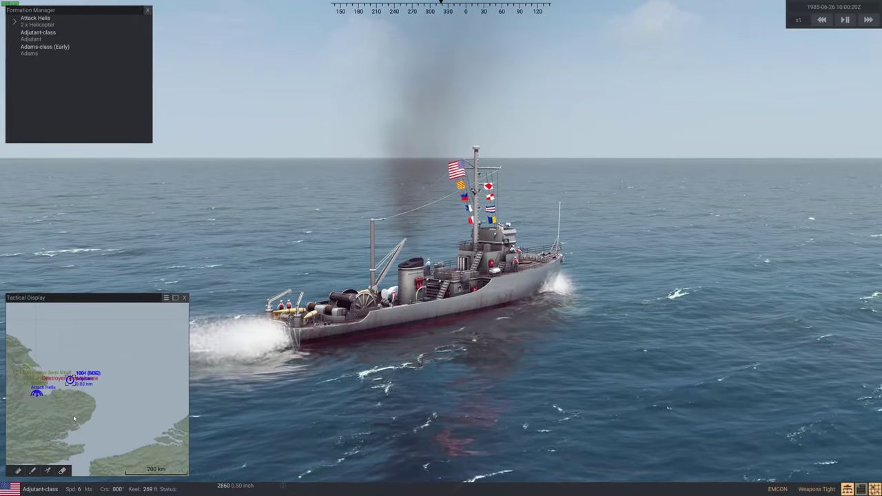
scroll(76, 391, up, 10)
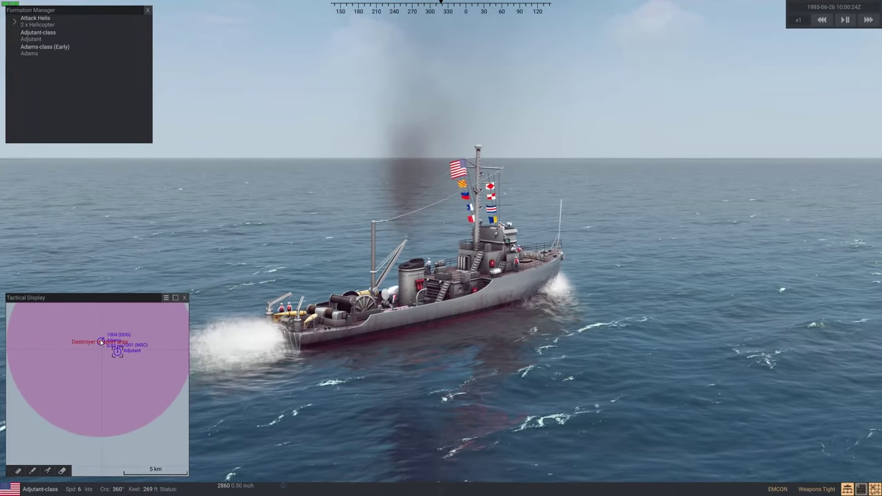
Send the teleported Adams-class (Early) destroyer to a new waypoint, then pause the mission.
scroll(106, 341, up, 3)
click(101, 333)
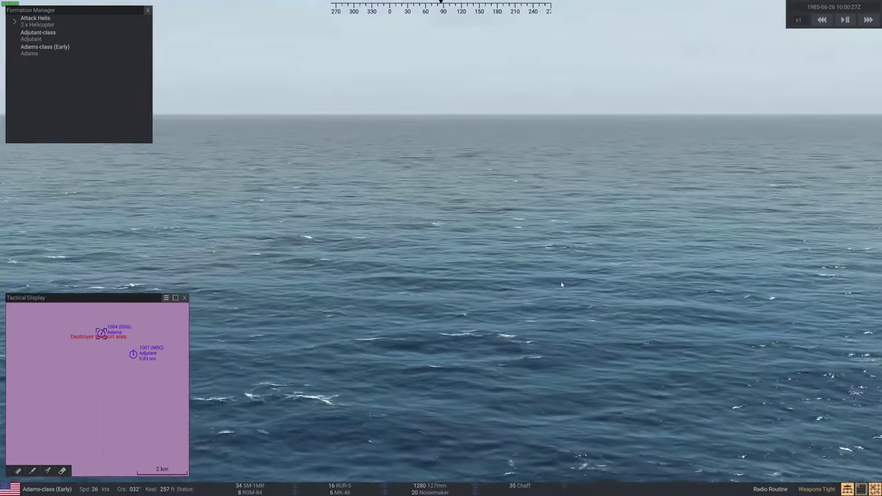
right_drag(561, 285, 543, 305)
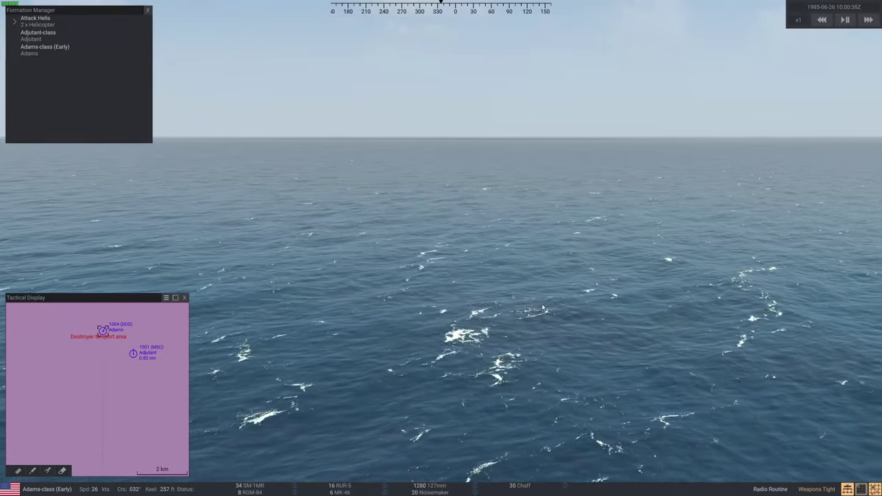
right_drag(549, 355, 519, 350)
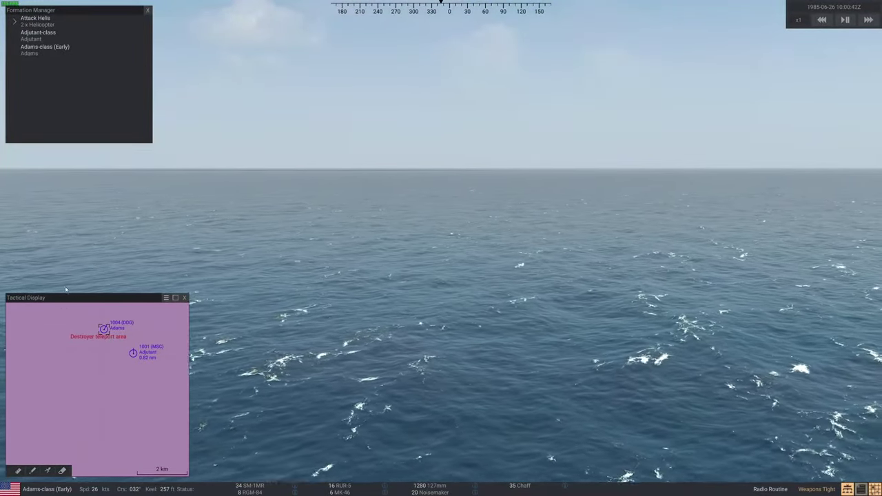
right_click(66, 321)
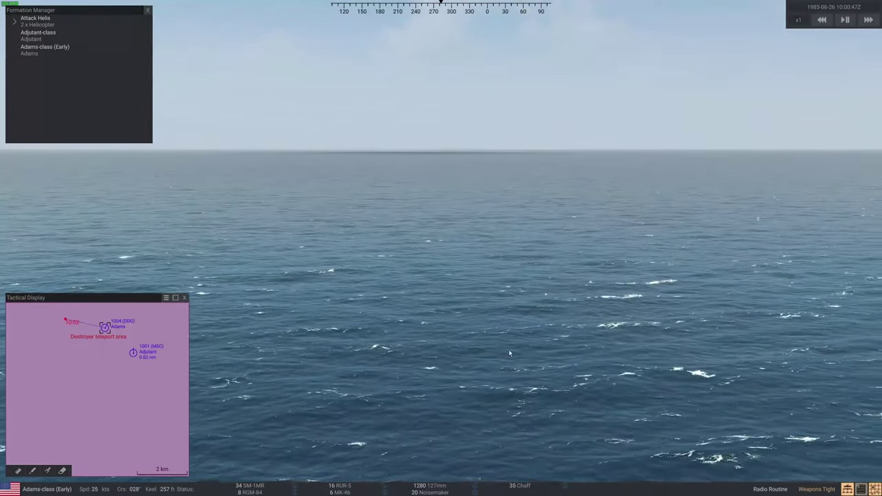
right_drag(509, 353, 536, 357)
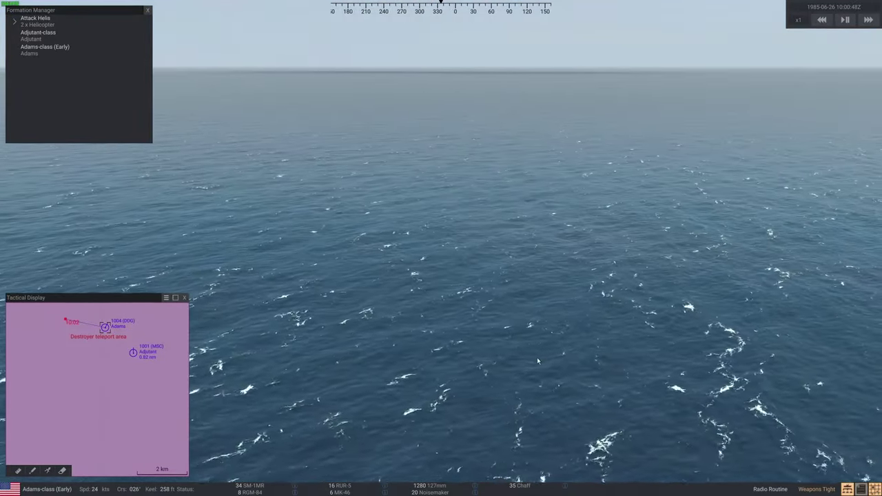
key(Escape)
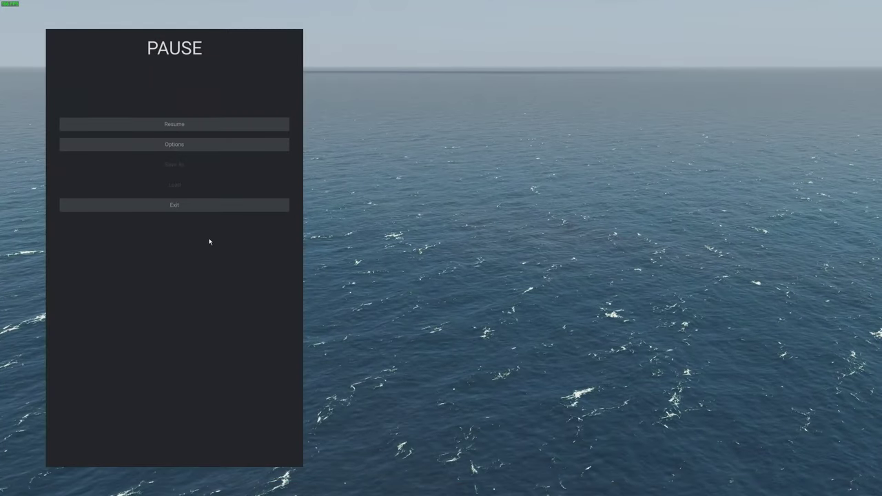
Exit the running mission through the after action report back to the mission editor.
click(192, 209)
click(238, 459)
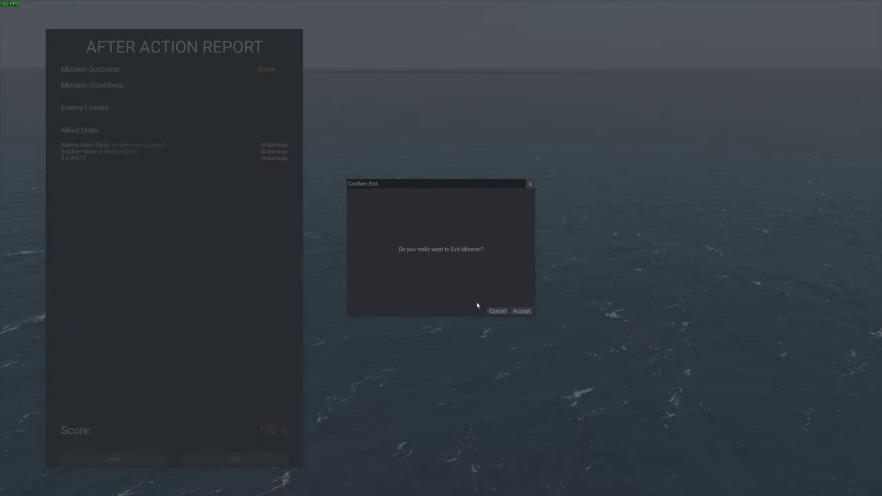
click(521, 311)
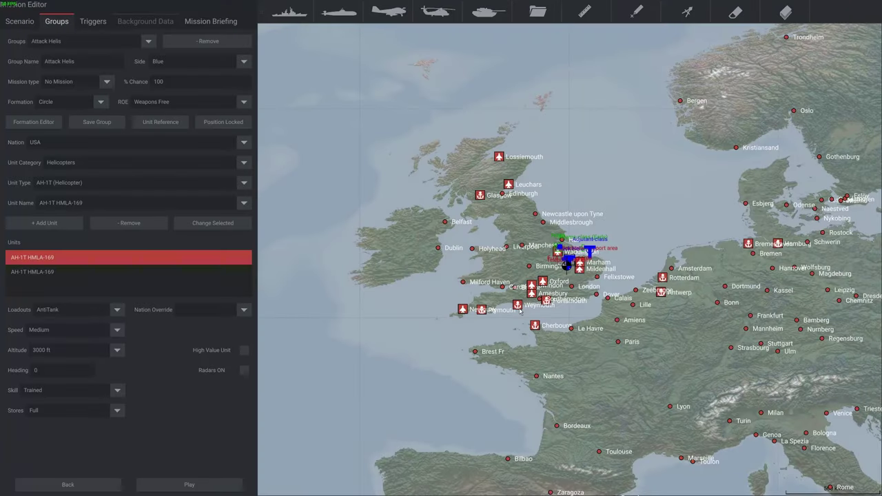
scroll(387, 341, up, 5)
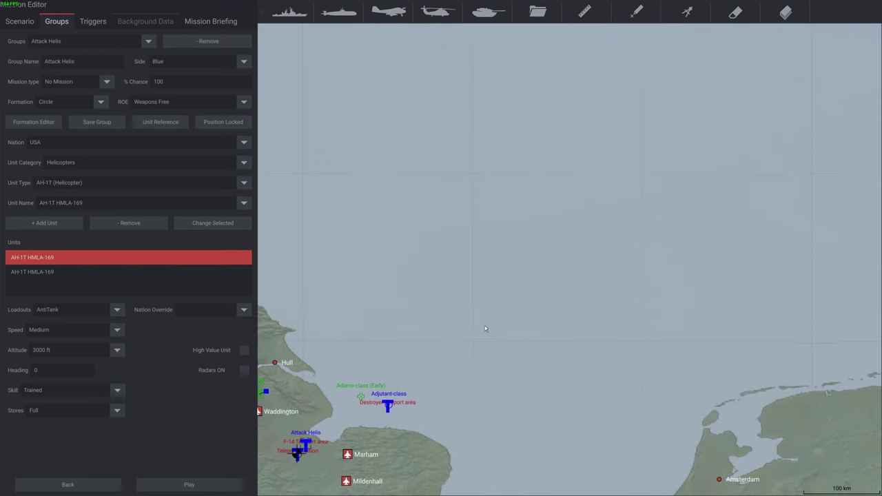
Confirm the Teleport destroyer trigger's Taskforce Swap is set to Red.
click(92, 22)
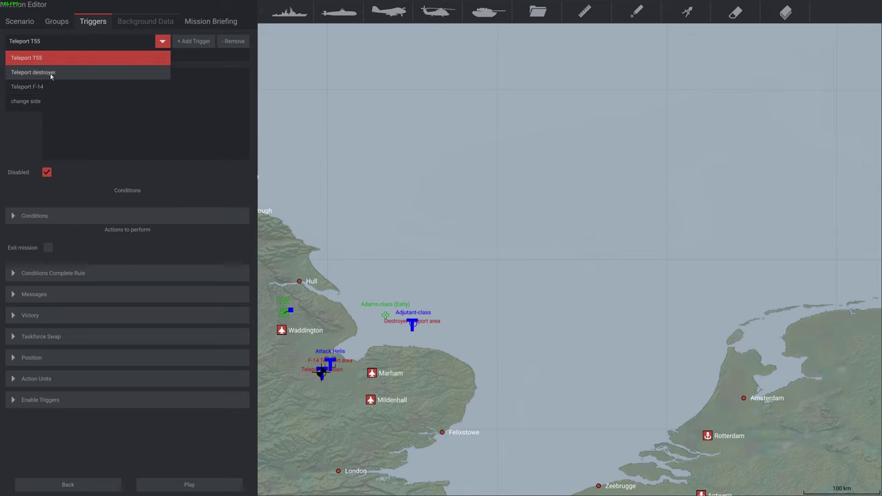
click(51, 73)
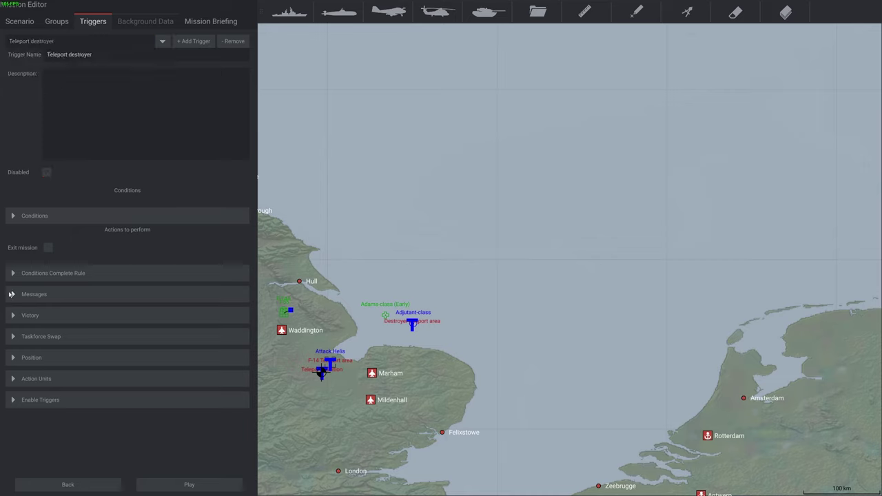
click(12, 337)
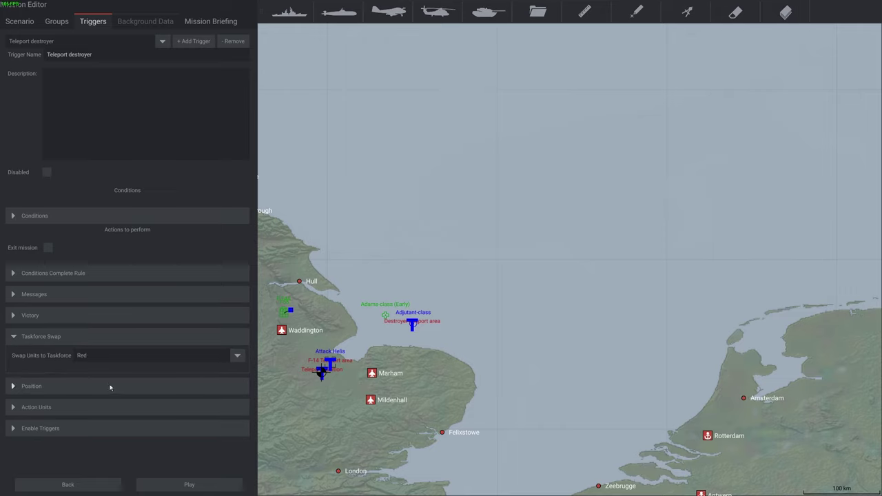
click(21, 22)
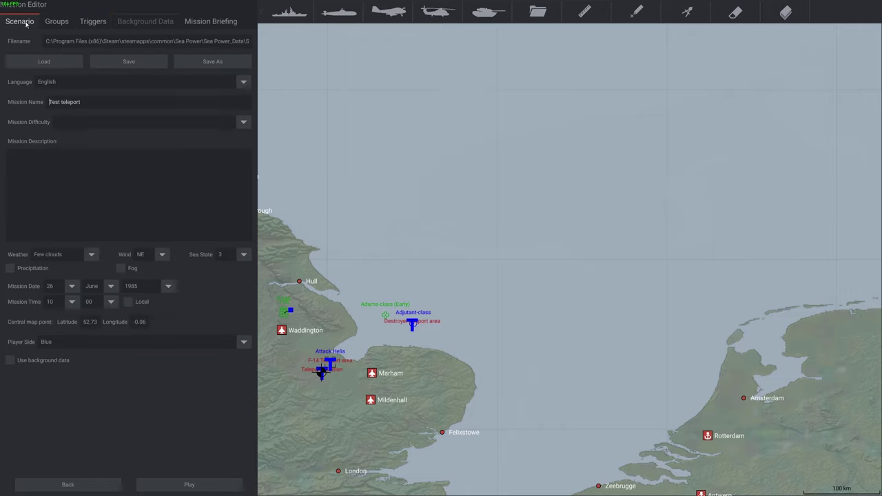
Save and relaunch Test teleport, dismissing the Teleporting destroyer message when it appears.
click(137, 68)
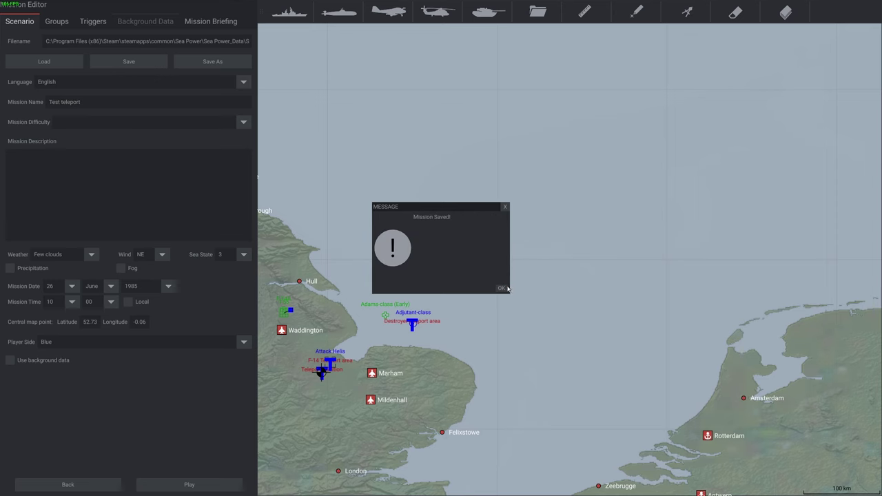
click(502, 288)
click(189, 485)
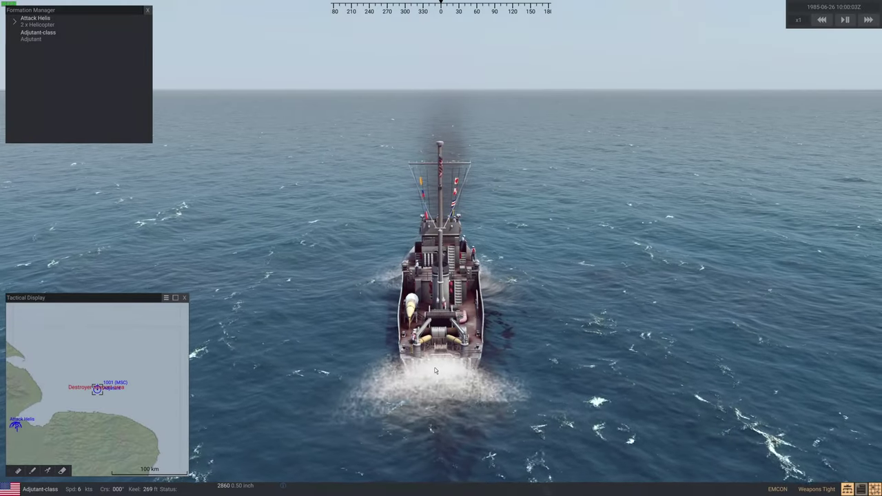
right_drag(435, 371, 555, 377)
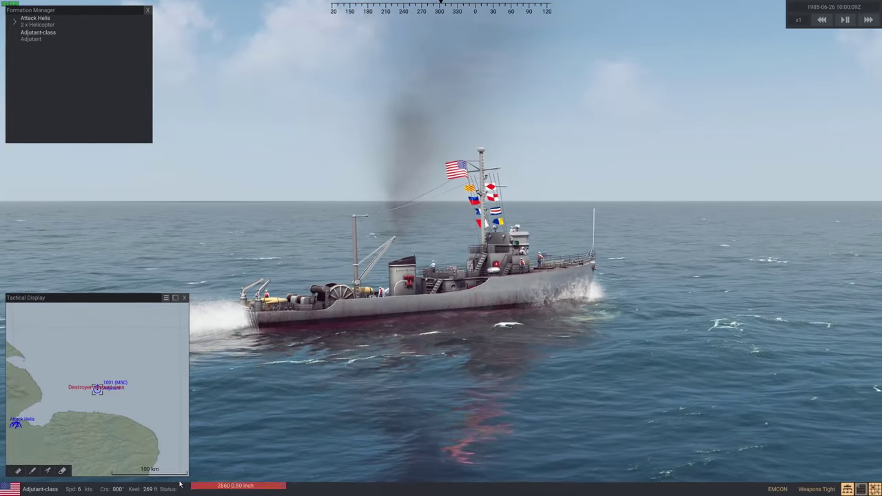
scroll(122, 418, down, 2)
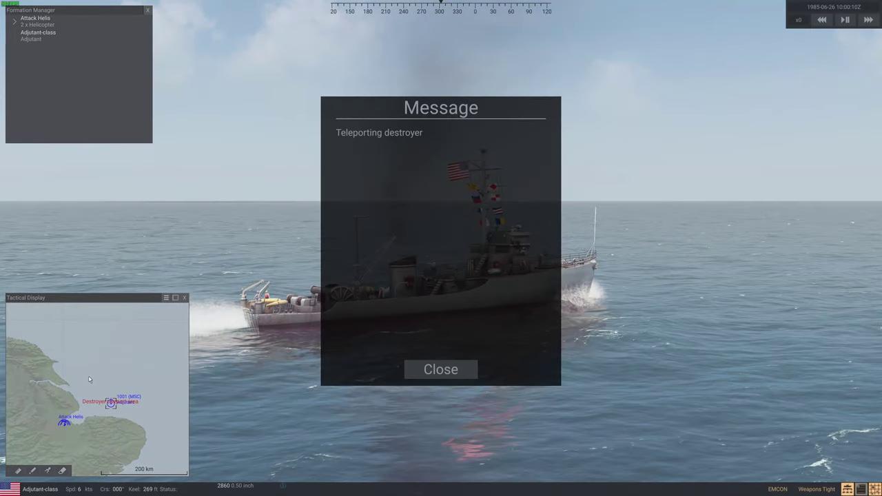
click(445, 371)
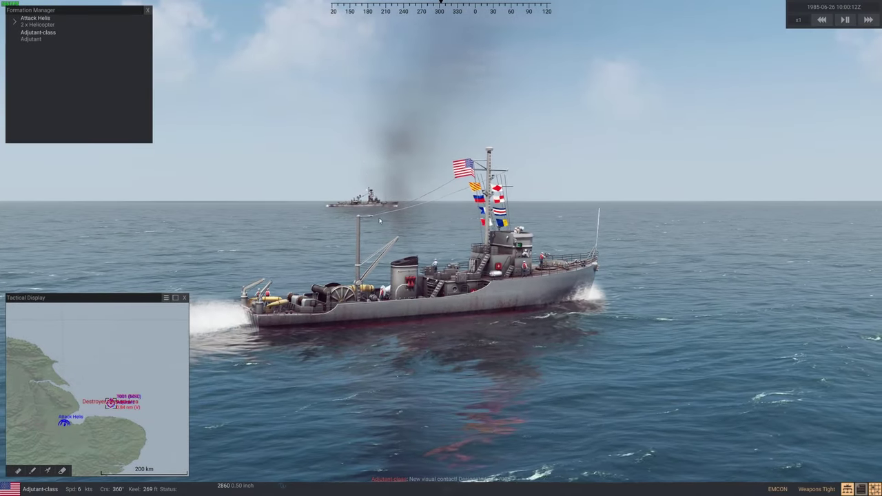
Select the destroyer and the Adjutant, order the engagement, then pause and end the mission.
scroll(131, 390, up, 4)
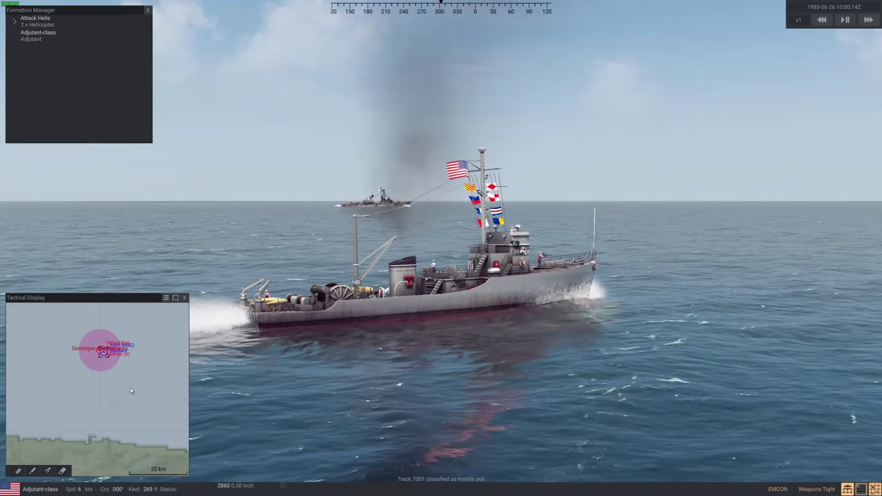
scroll(89, 376, up, 4)
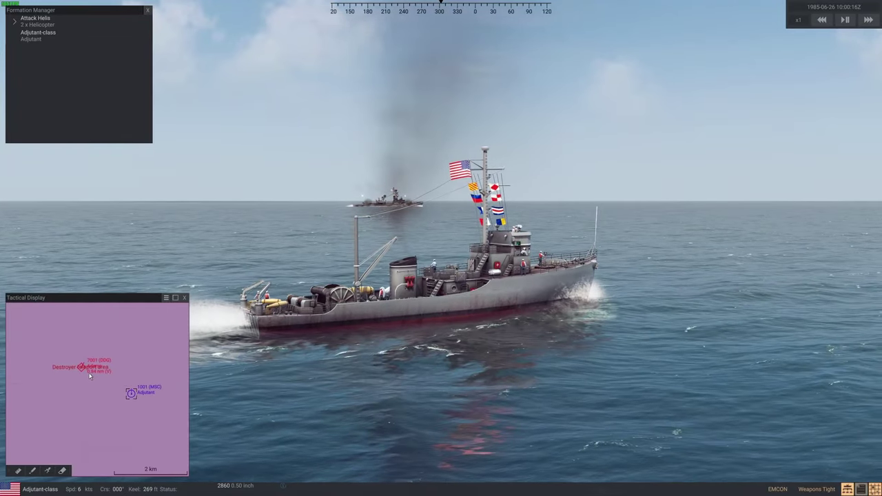
scroll(86, 372, up, 2)
click(78, 366)
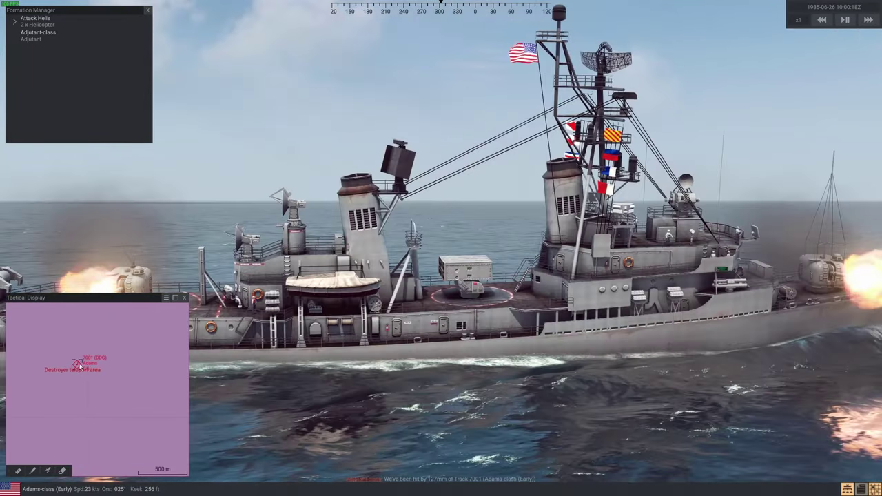
scroll(79, 366, down, 2)
click(140, 446)
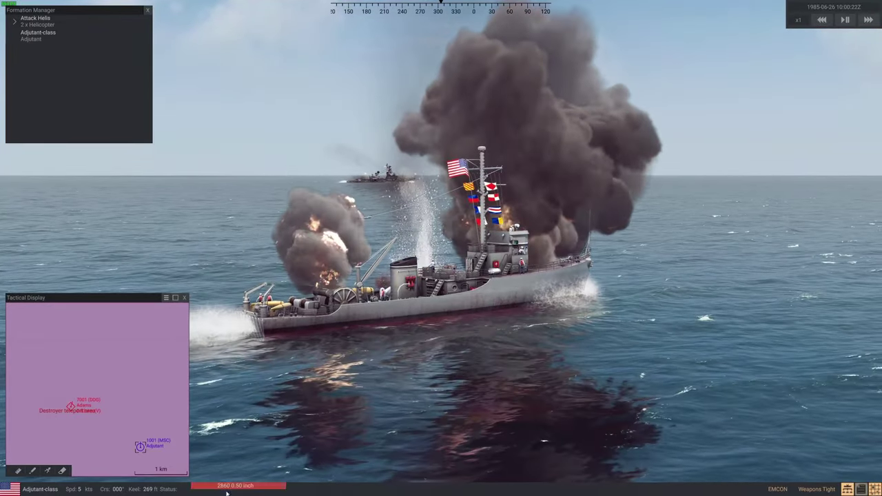
click(95, 411)
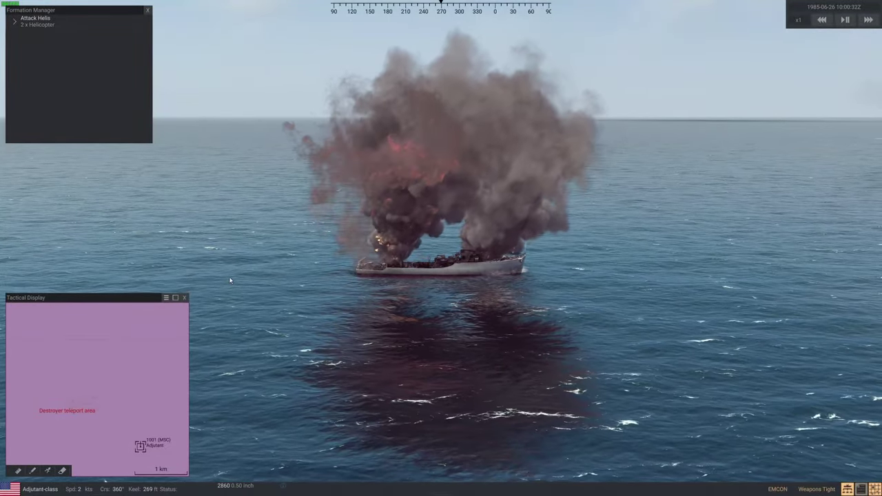
key(Escape)
click(205, 213)
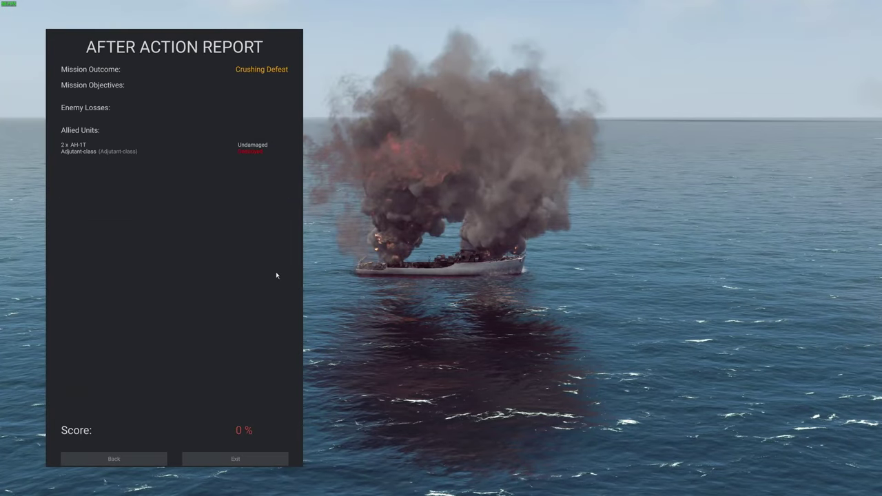
Leave the finished mission for the editor and bring up the Teleport destroyer trigger settings.
click(233, 460)
click(521, 312)
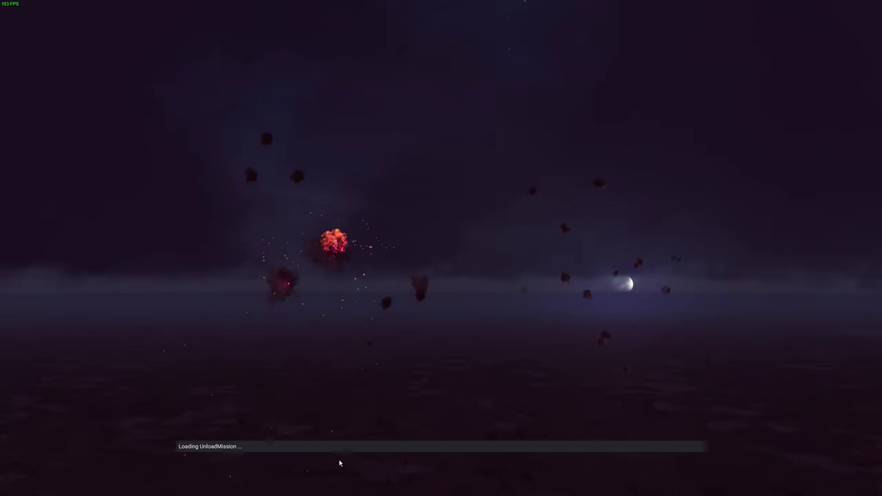
scroll(648, 274, up, 5)
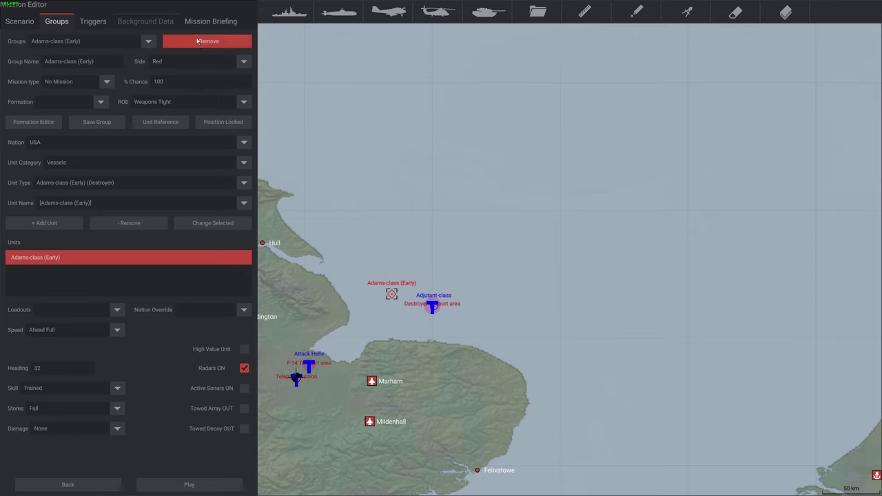
click(91, 21)
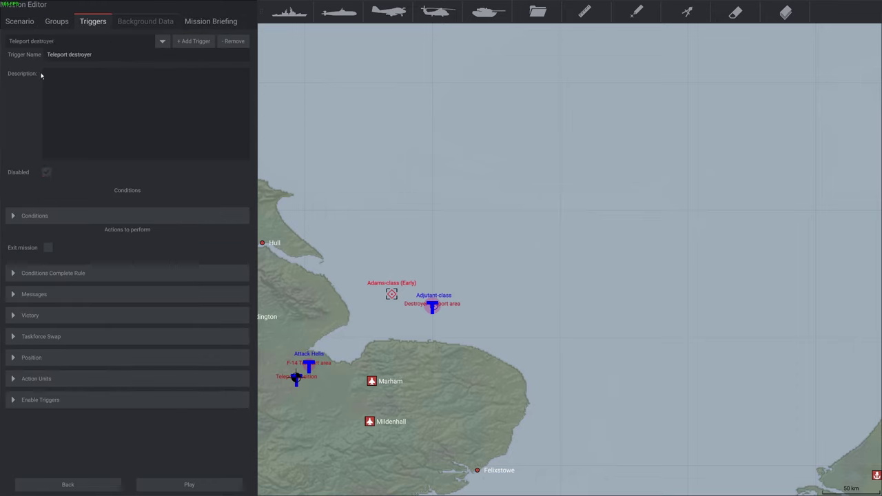
Check the trigger's taskforce swap setting, save the mission and start playing it.
click(11, 335)
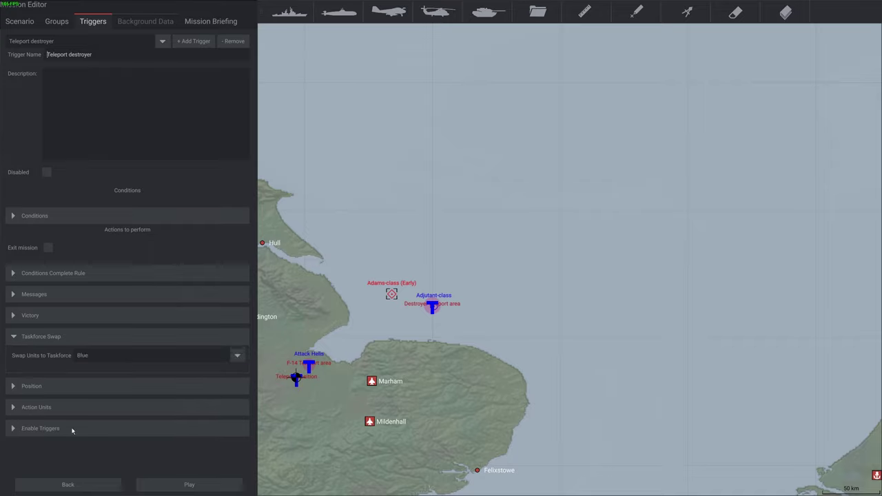
click(20, 22)
click(144, 65)
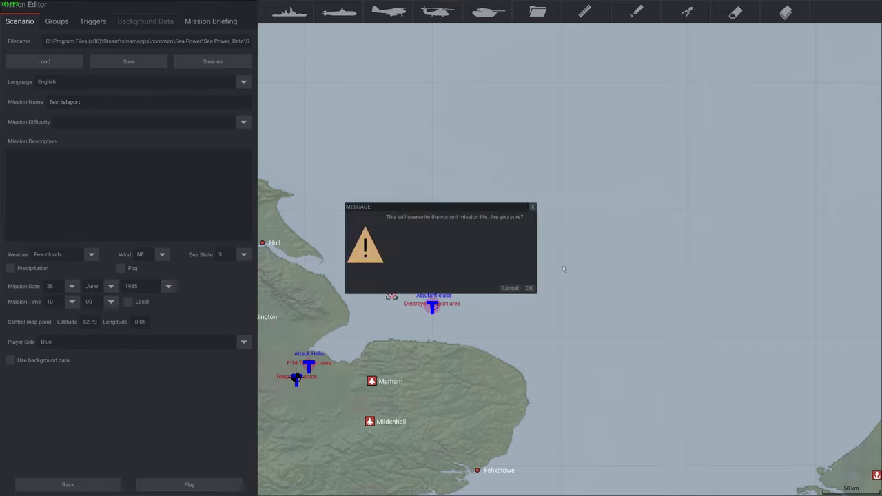
click(500, 288)
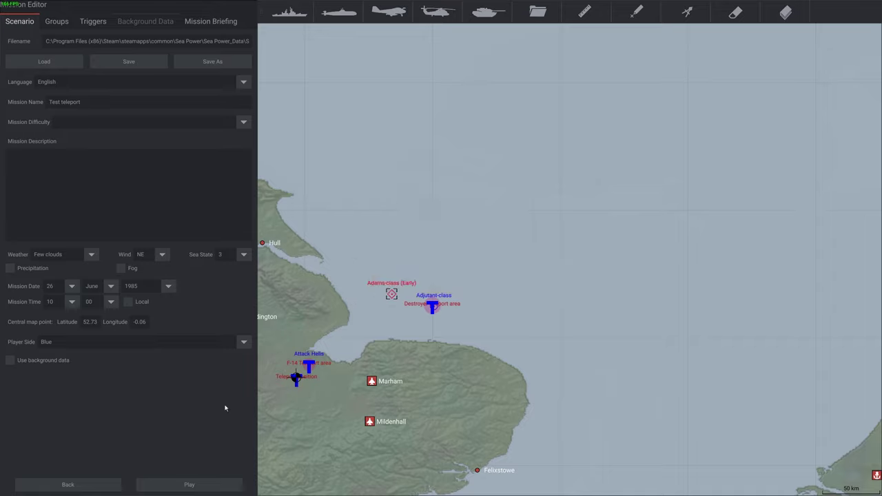
click(189, 484)
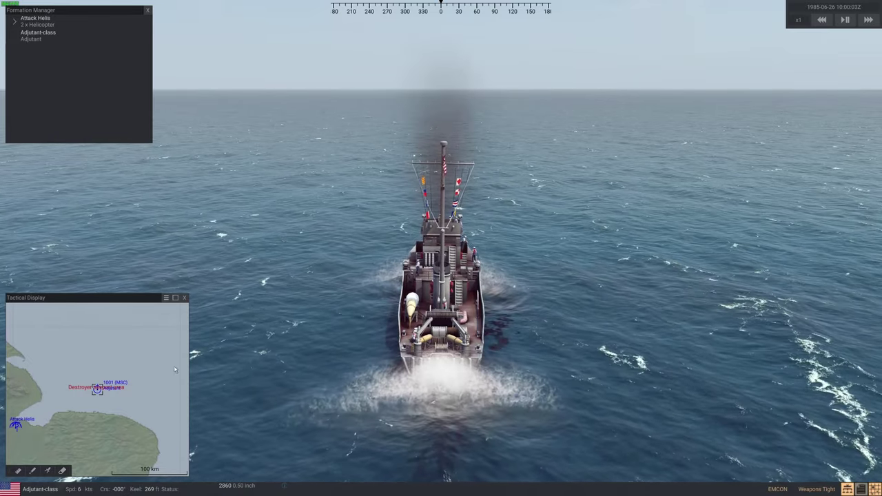
Dismiss the teleport message and inspect the teleported Adams-class destroyer from the side.
scroll(141, 395, up, 5)
scroll(103, 400, down, 4)
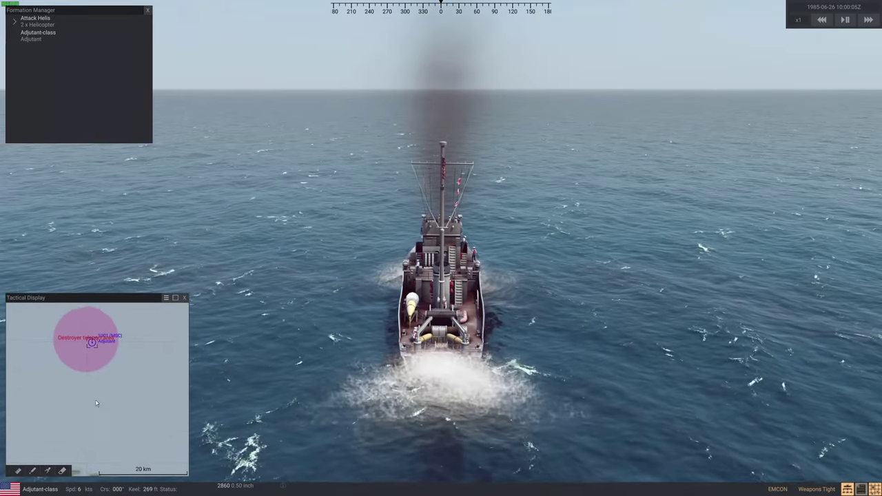
scroll(87, 407, down, 2)
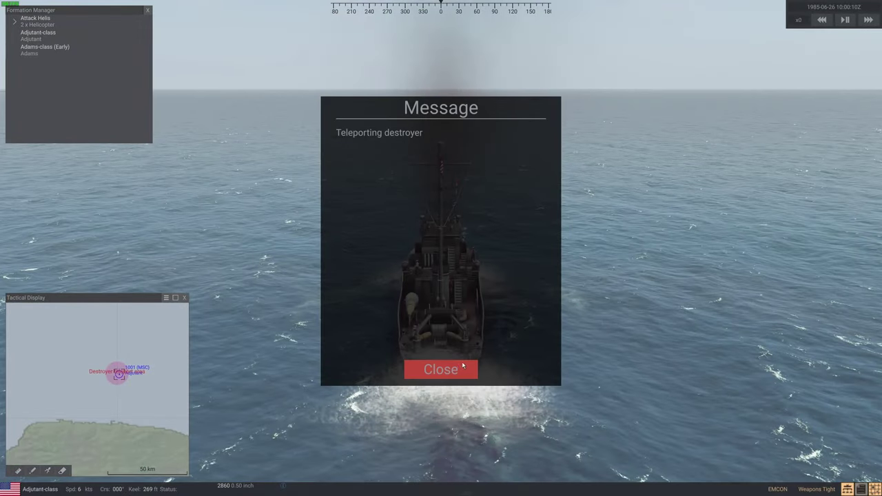
click(463, 365)
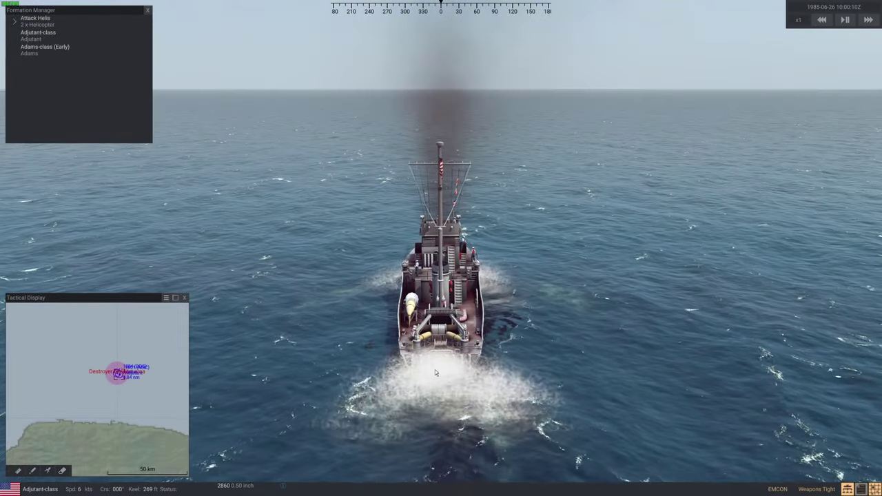
scroll(165, 362, up, 4)
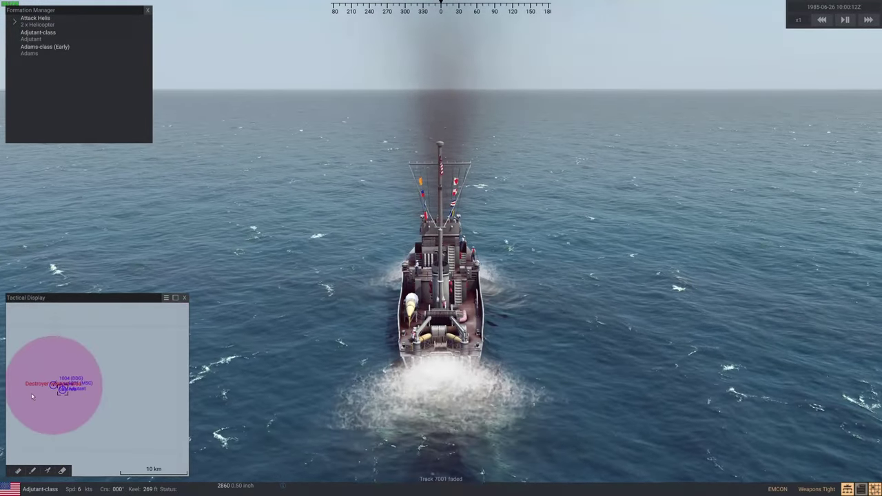
right_drag(197, 345, 484, 312)
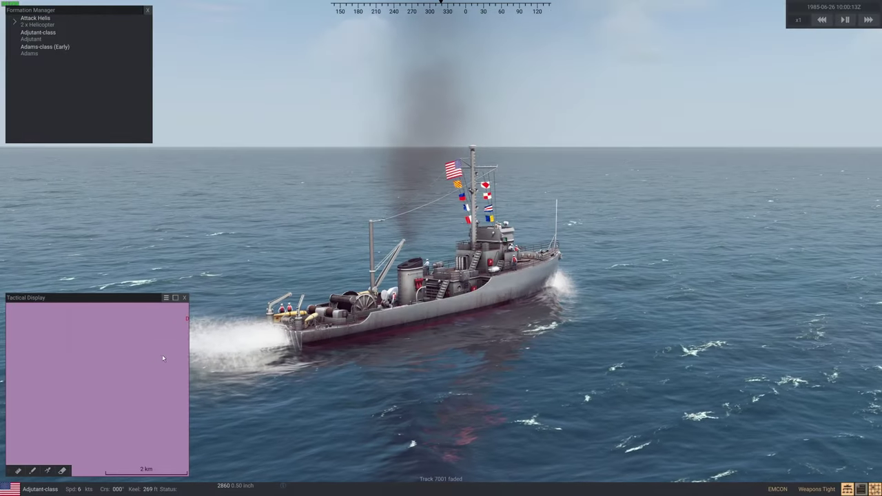
scroll(163, 358, up, 4)
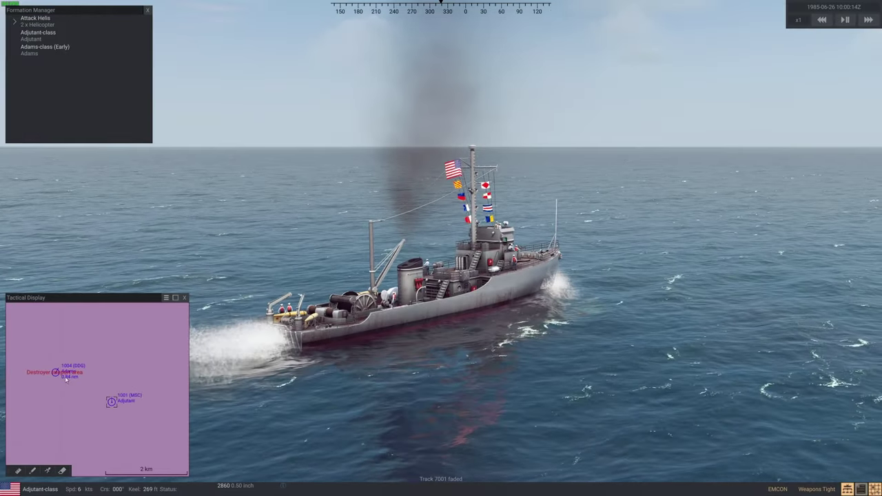
click(39, 370)
right_drag(262, 329, 489, 334)
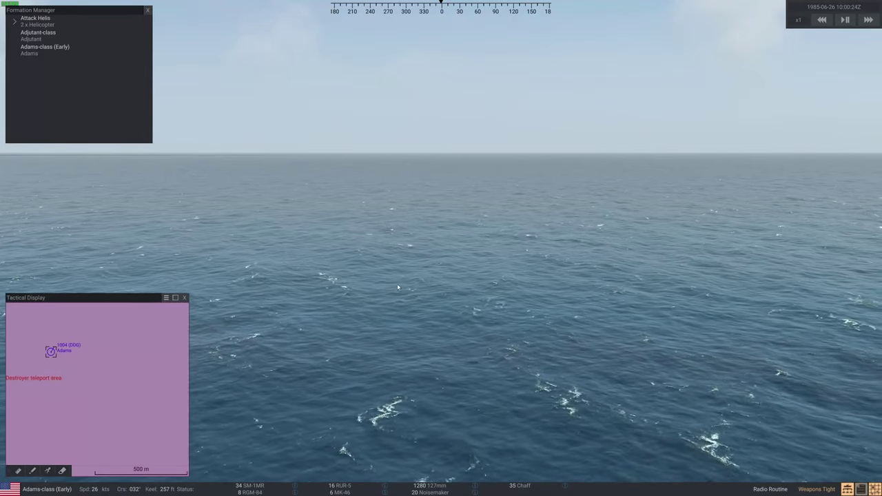
End the mission and exit the After Action Report back to the editor.
key(Escape)
click(219, 204)
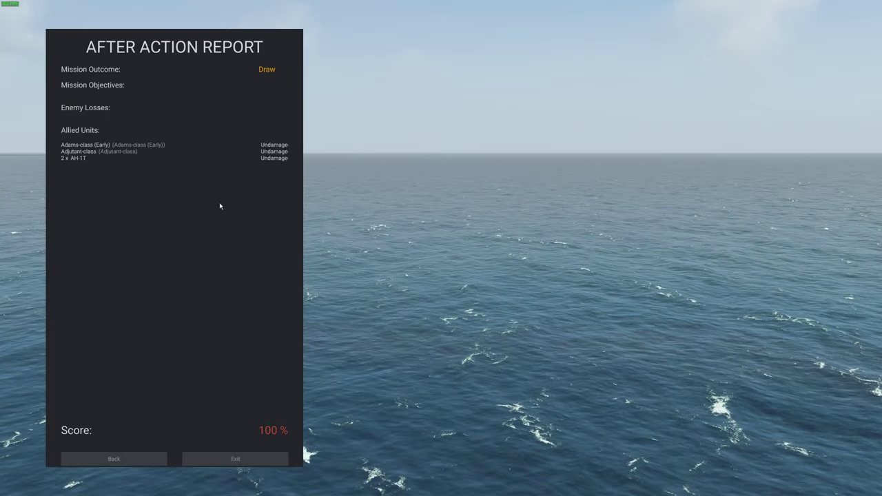
click(246, 460)
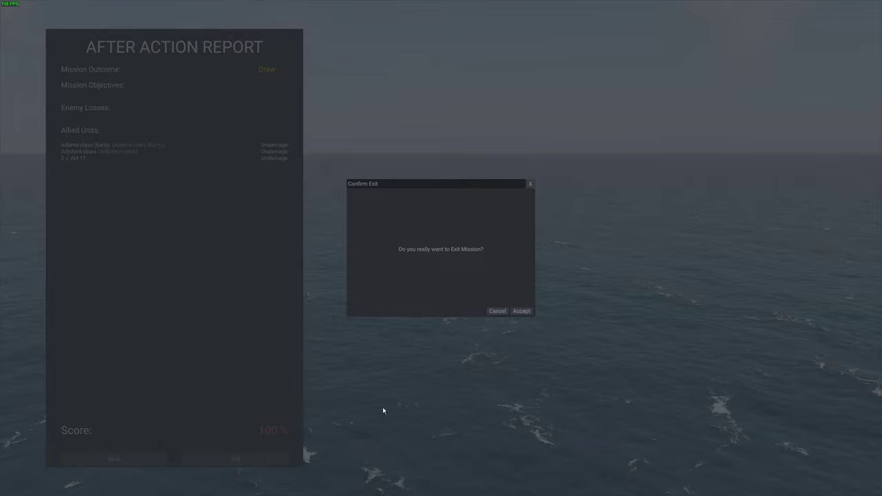
click(521, 310)
scroll(613, 257, up, 3)
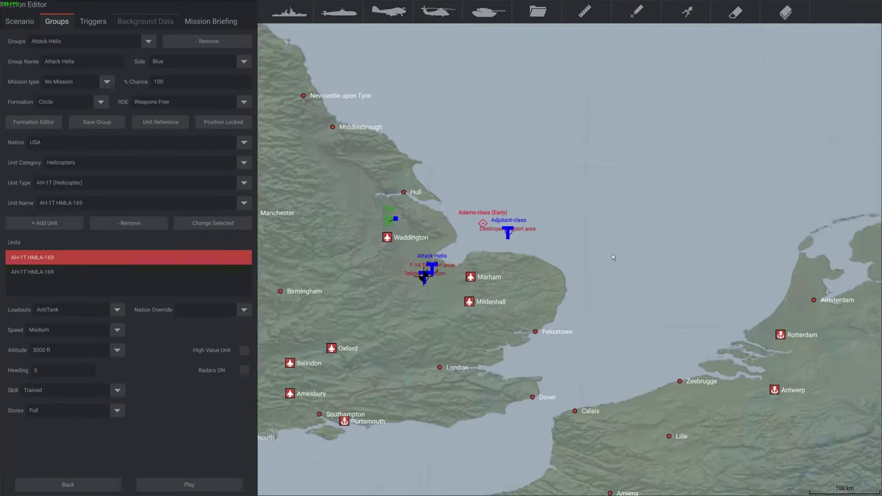
Enable the Teleport T55 trigger by clearing its Disabled box.
scroll(613, 257, up, 2)
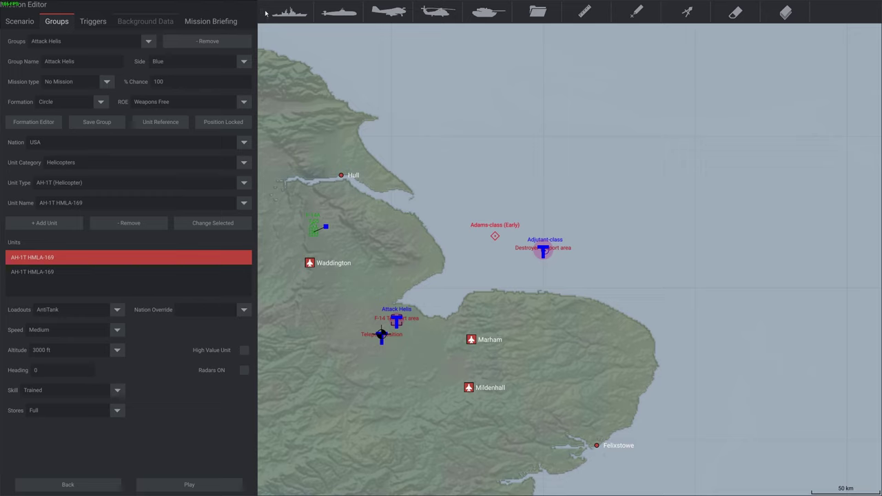
click(93, 22)
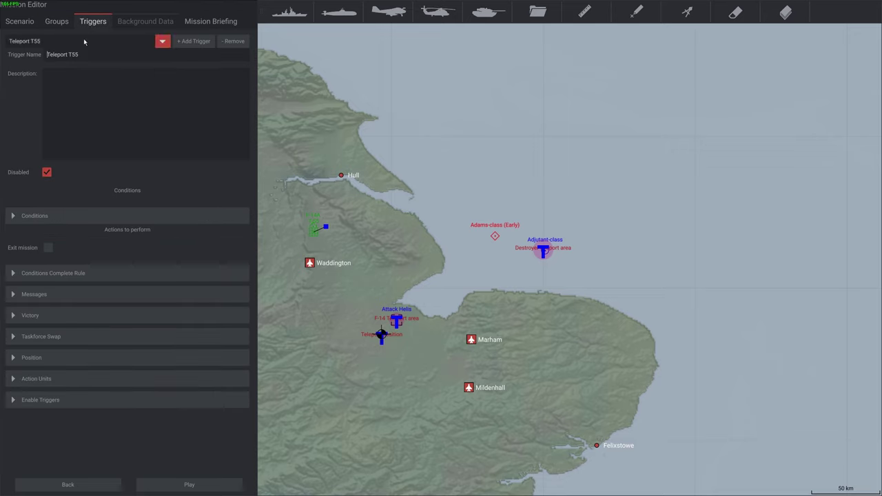
click(47, 172)
Switch to the Teleport destroyer trigger and mark it Disabled.
click(163, 41)
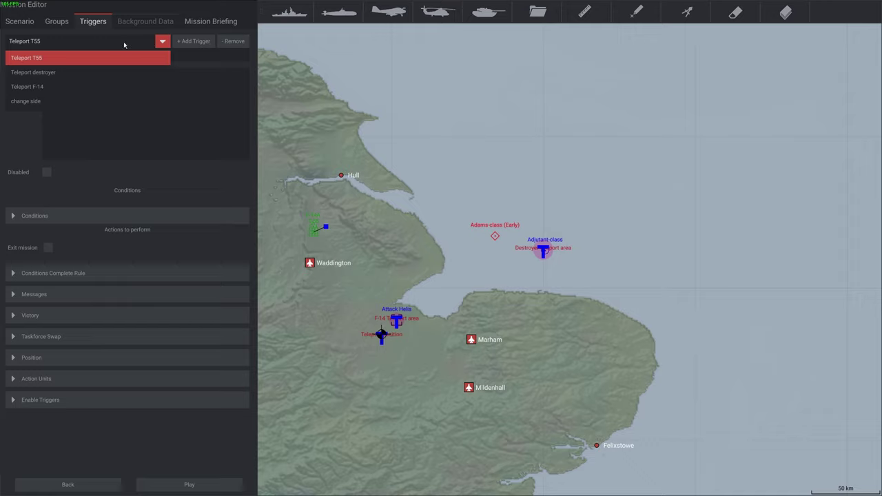
click(46, 72)
click(47, 172)
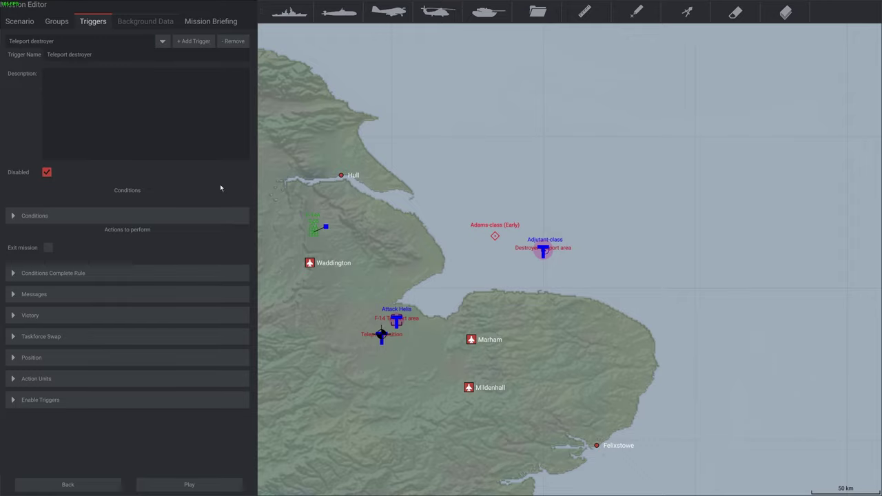
scroll(257, 191, up, 3)
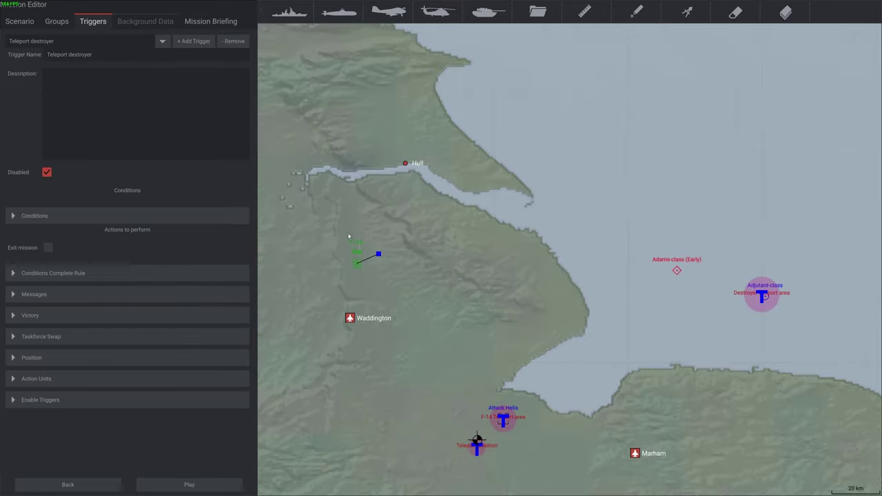
scroll(345, 238, up, 3)
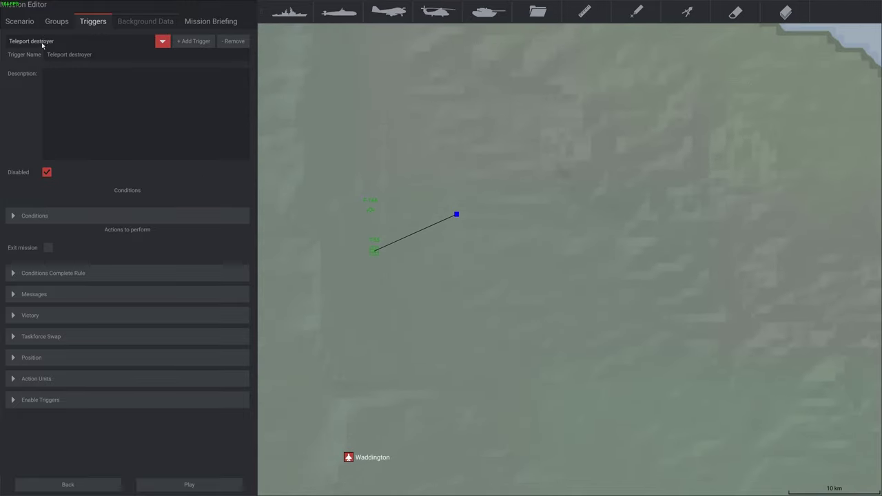
click(27, 22)
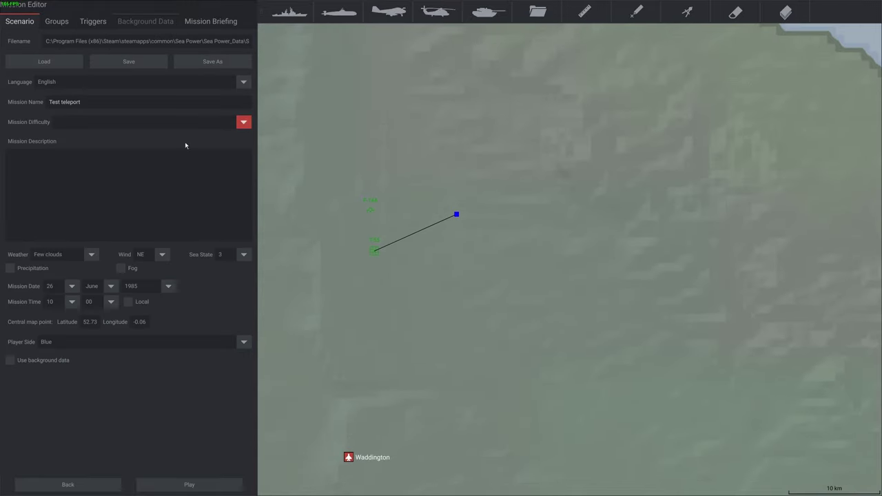
Move the T-55 group from the Neutral side to Blue near Waddington.
scroll(369, 266, up, 2)
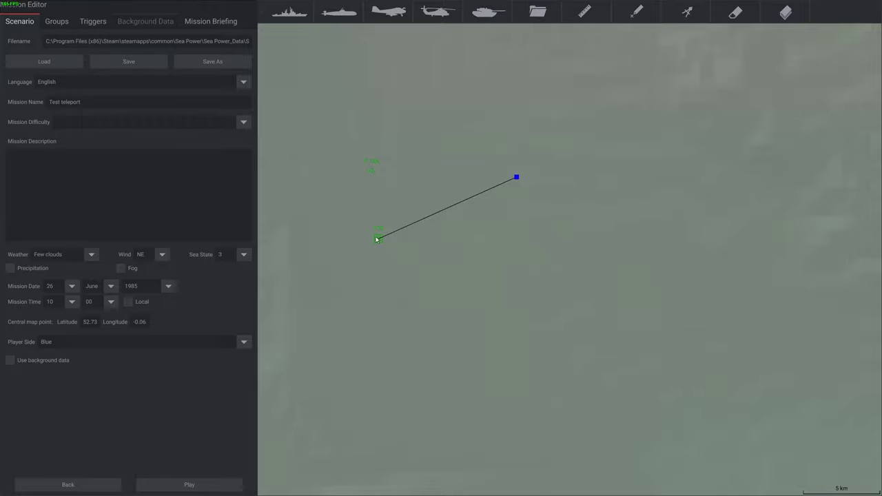
drag(392, 294, 376, 246)
scroll(376, 246, down, 1)
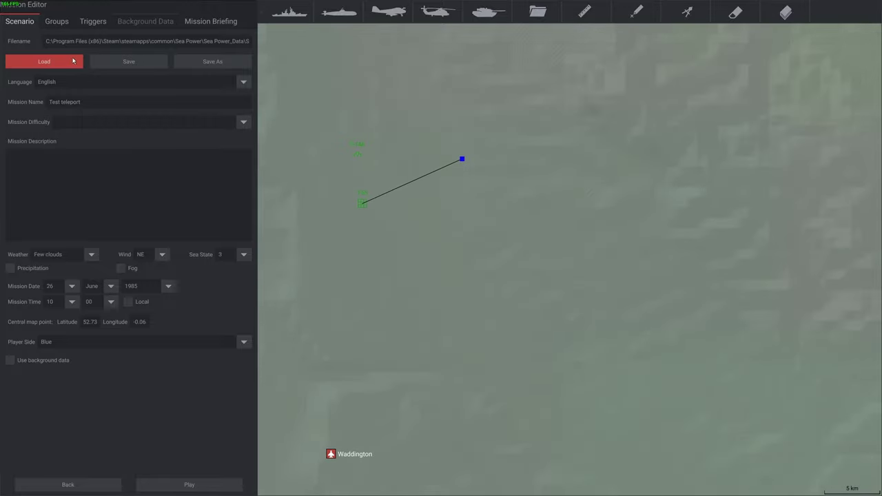
click(58, 22)
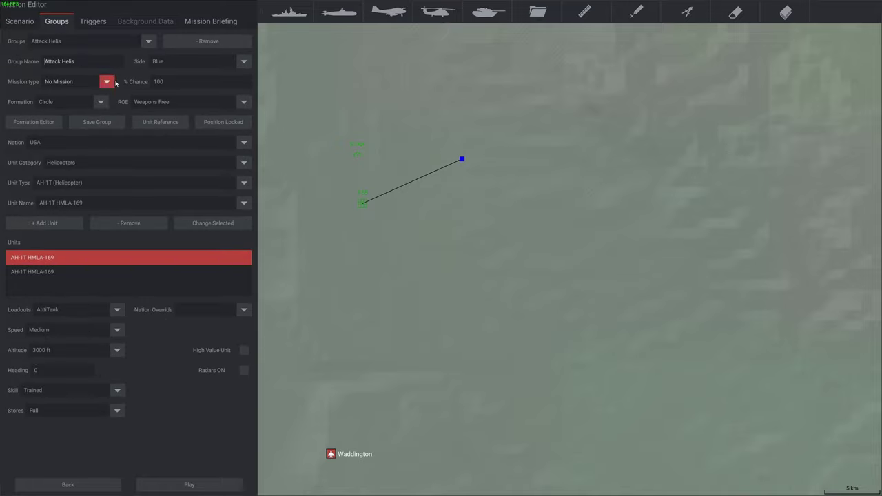
click(148, 41)
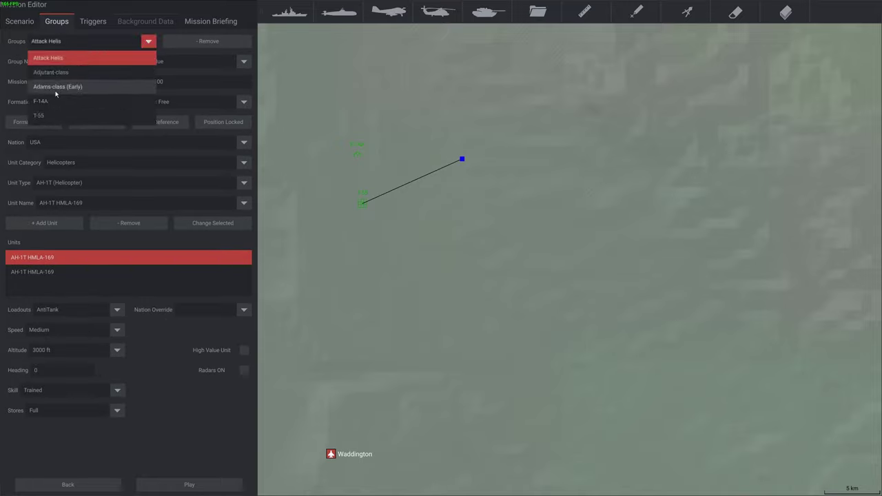
click(59, 116)
click(197, 62)
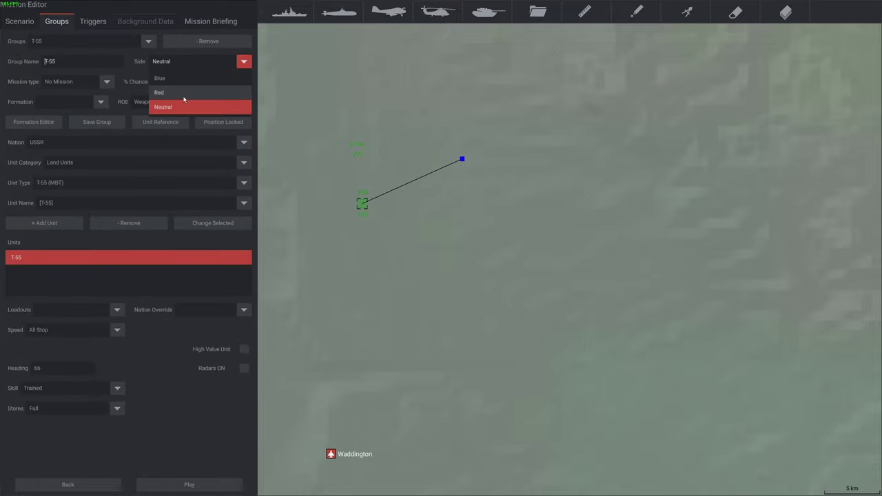
click(183, 75)
drag(400, 257, 434, 251)
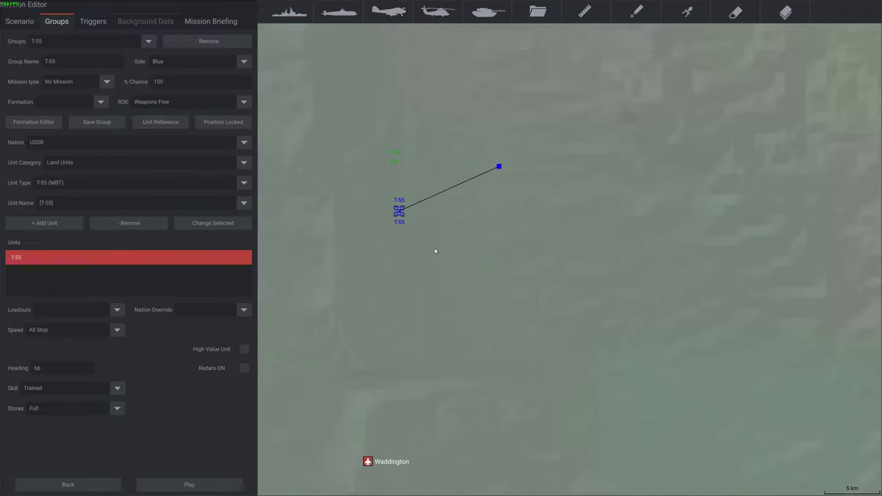
click(92, 21)
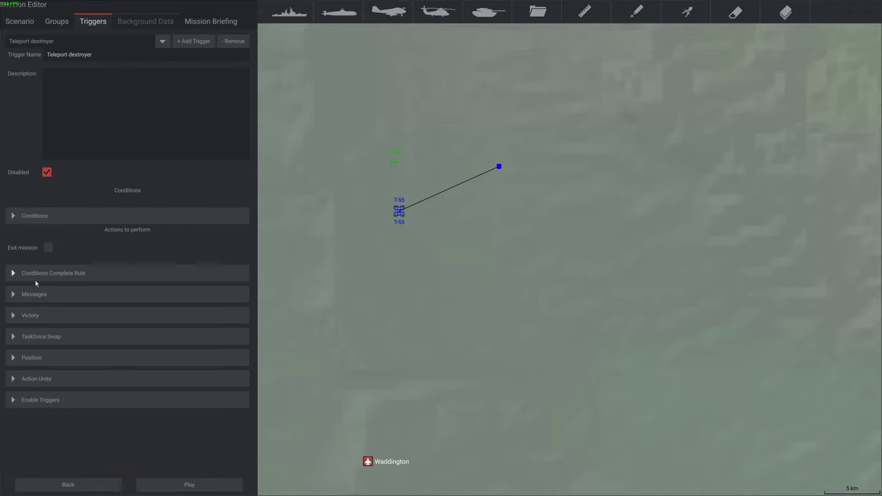
Select the Teleport T55 trigger and review its Messages and Taskforce Swap sections.
click(162, 40)
click(45, 58)
click(12, 295)
click(16, 294)
click(14, 337)
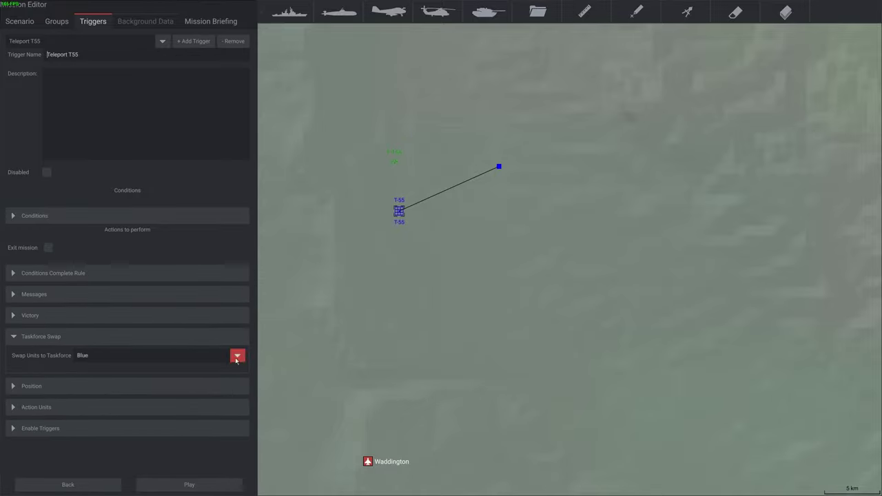
click(13, 337)
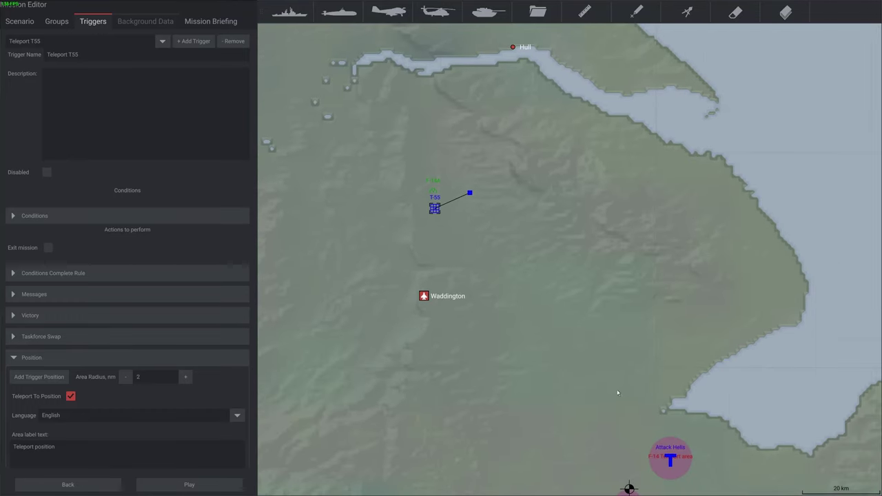
Centre the map on the teleport markers and keep the area radius at 2 nm.
key(s)
scroll(507, 337, up, 2)
key(w)
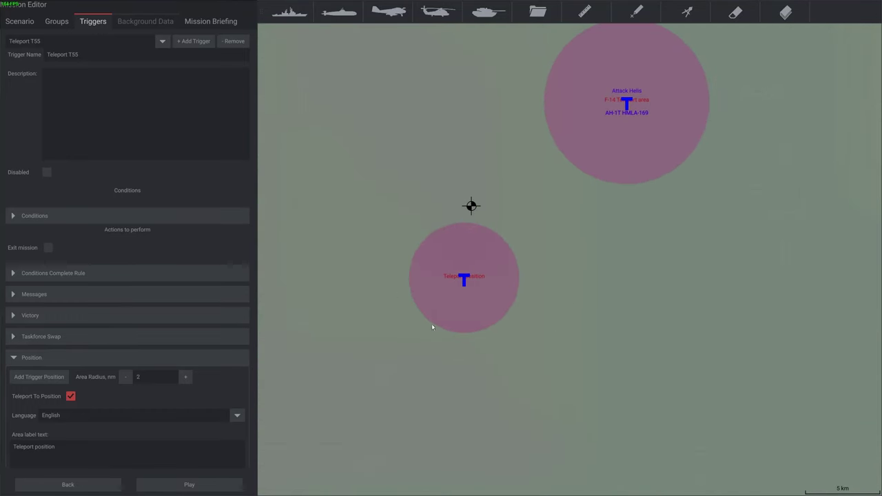
key(a)
key(s)
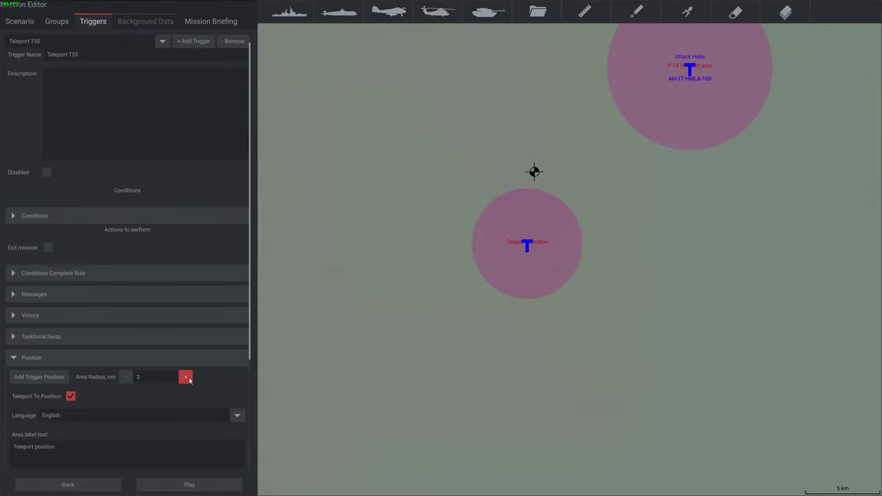
click(185, 377)
click(126, 377)
scroll(190, 398, down, 2)
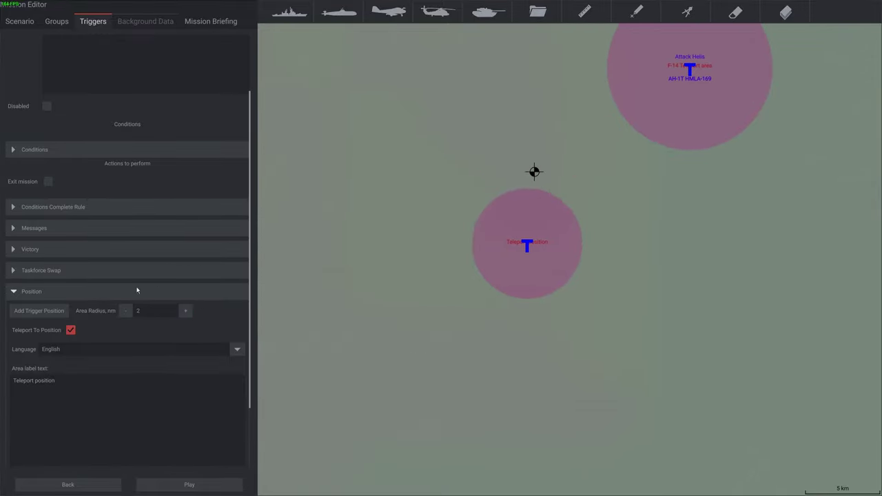
scroll(90, 289, up, 2)
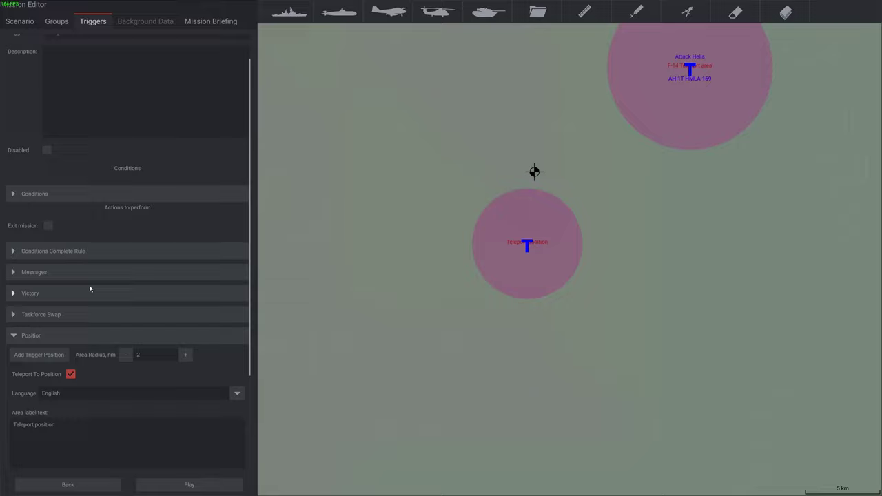
click(28, 24)
Save the Test teleport mission, overwriting the existing file.
click(124, 67)
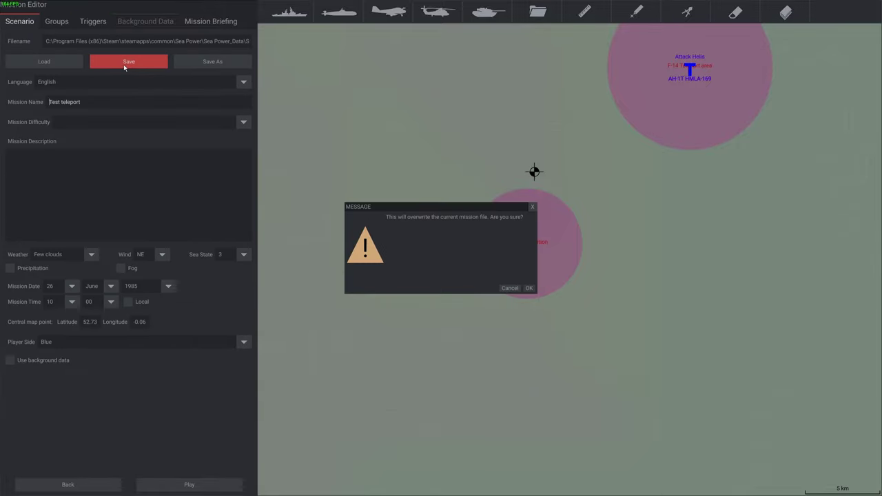
click(529, 289)
click(499, 287)
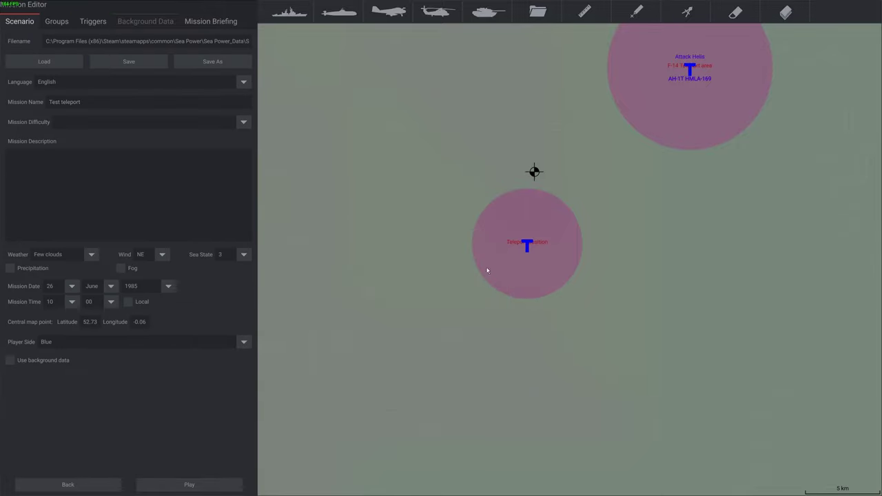
scroll(510, 352, down, 5)
drag(396, 169, 476, 286)
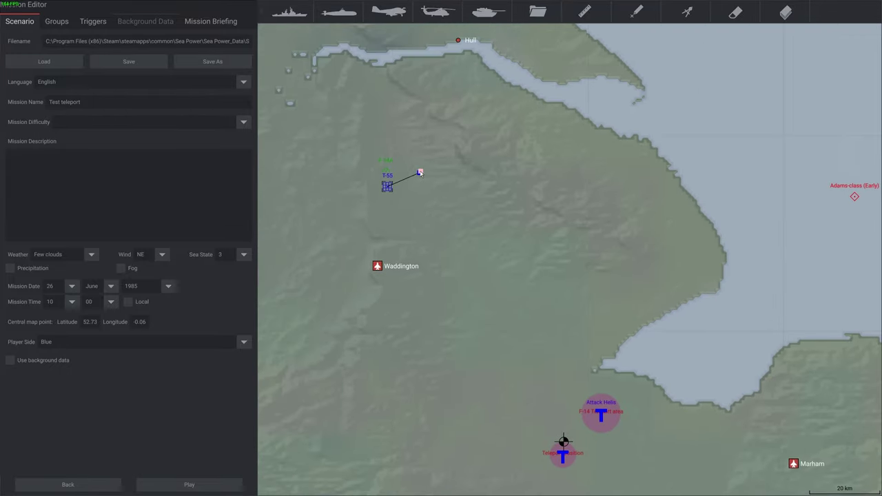
Leave the T-55 speed at All Stop, save over the file again and launch the mission.
click(57, 21)
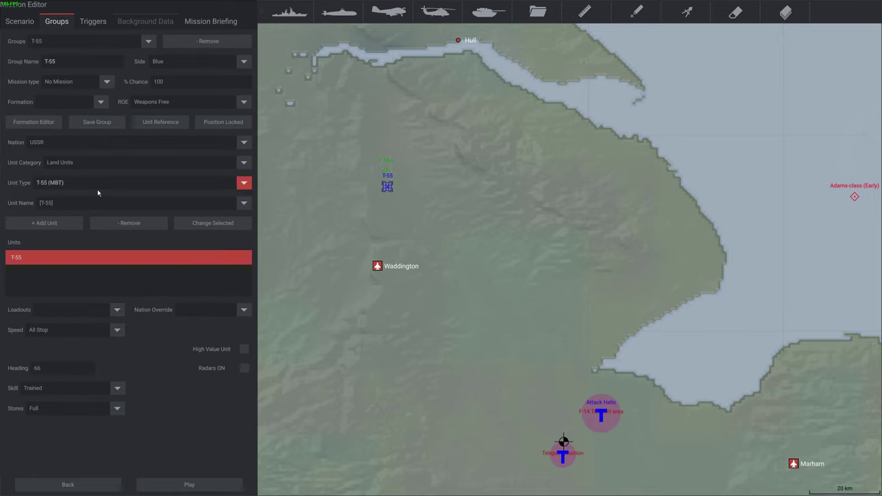
click(117, 330)
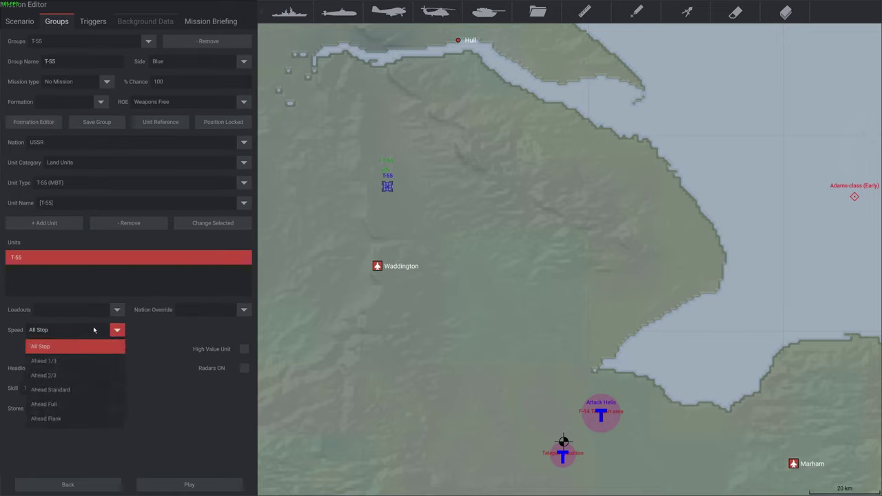
click(485, 232)
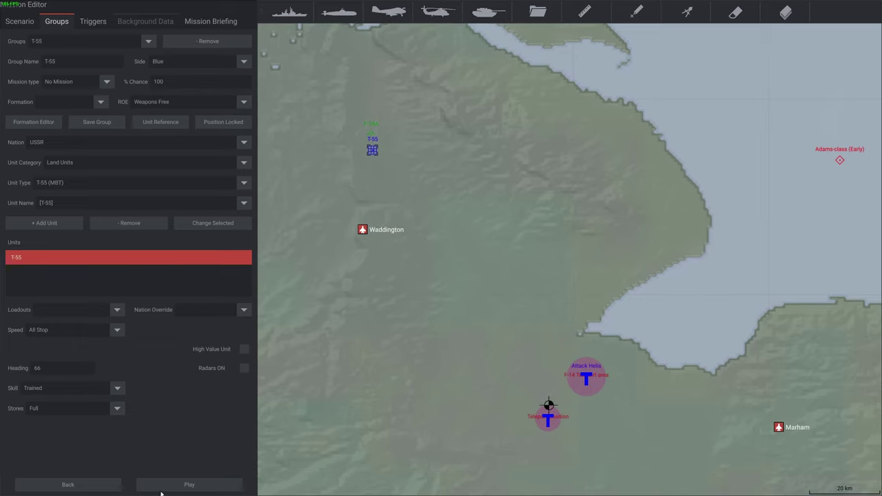
click(19, 21)
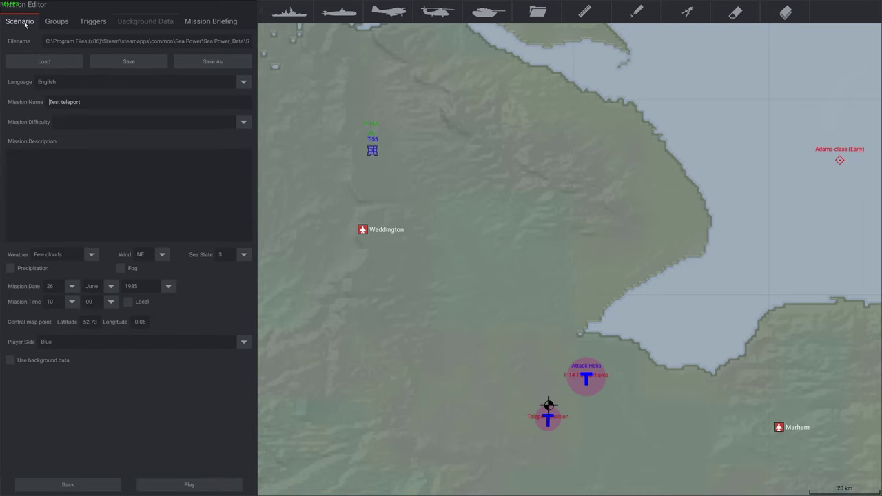
click(122, 61)
click(529, 290)
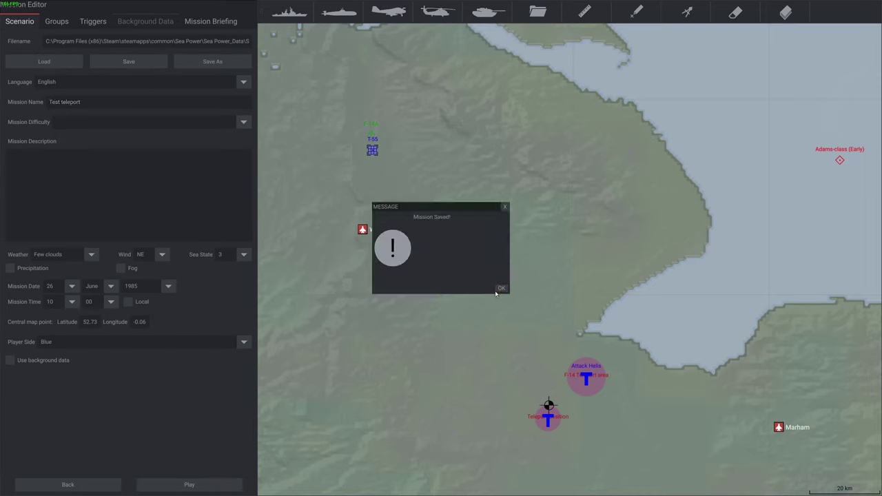
click(500, 288)
click(189, 485)
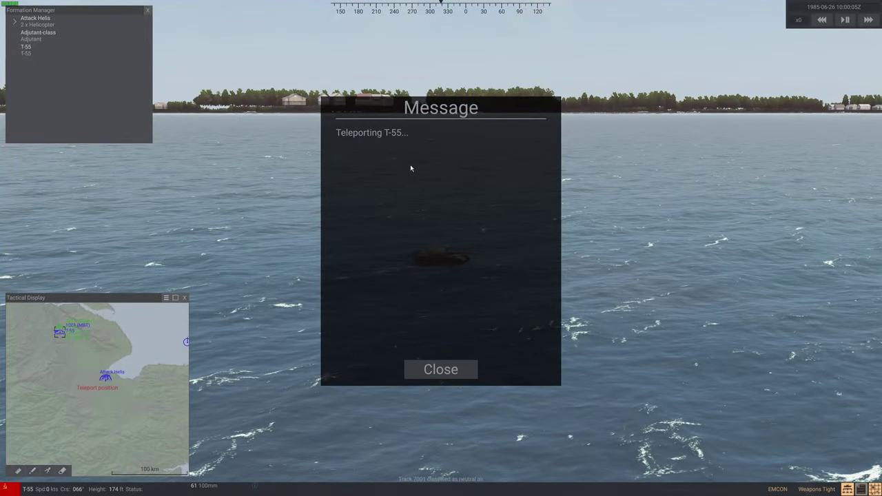
Dismiss the teleport message and set a waypoint for the T-55 on the tactical map.
click(449, 363)
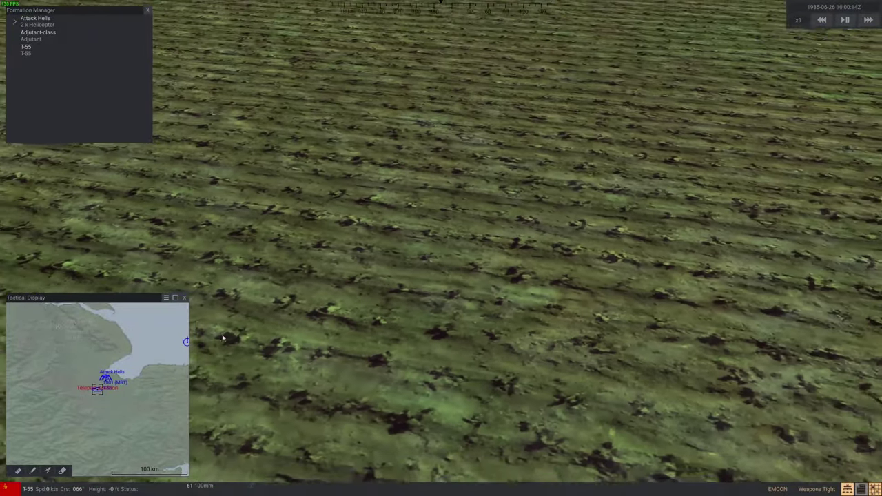
scroll(122, 390, up, 5)
drag(123, 390, 110, 325)
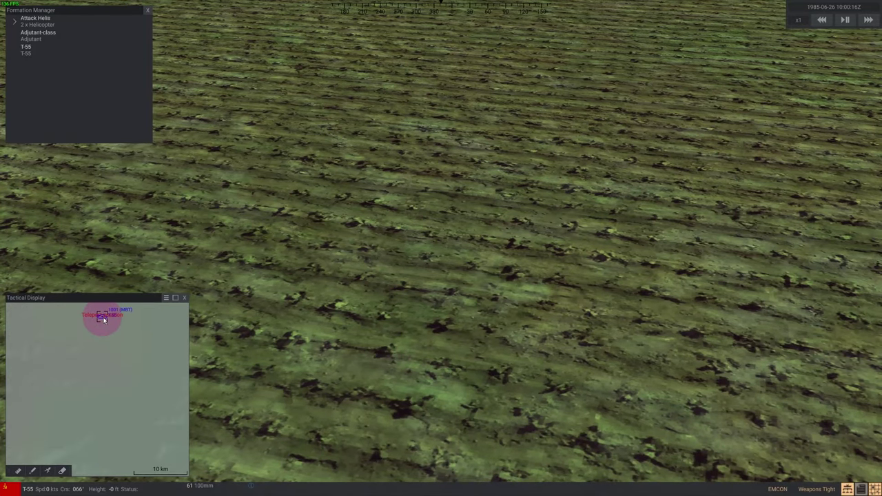
drag(157, 378, 117, 415)
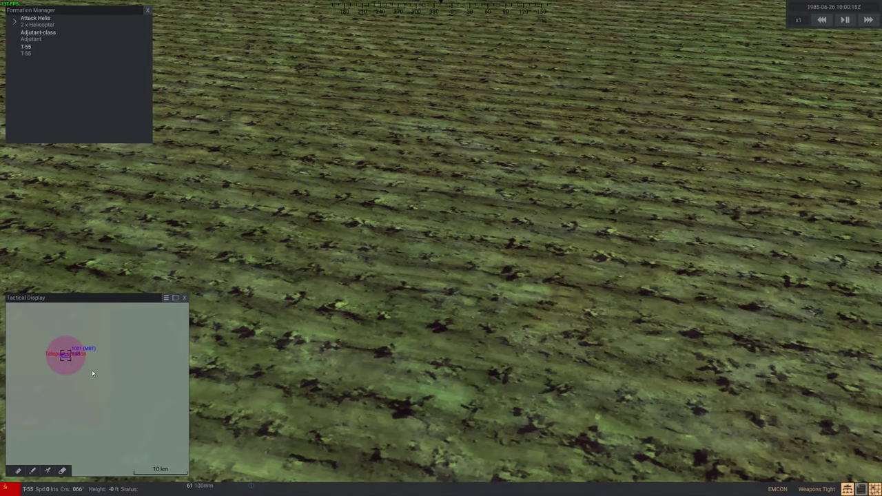
click(119, 336)
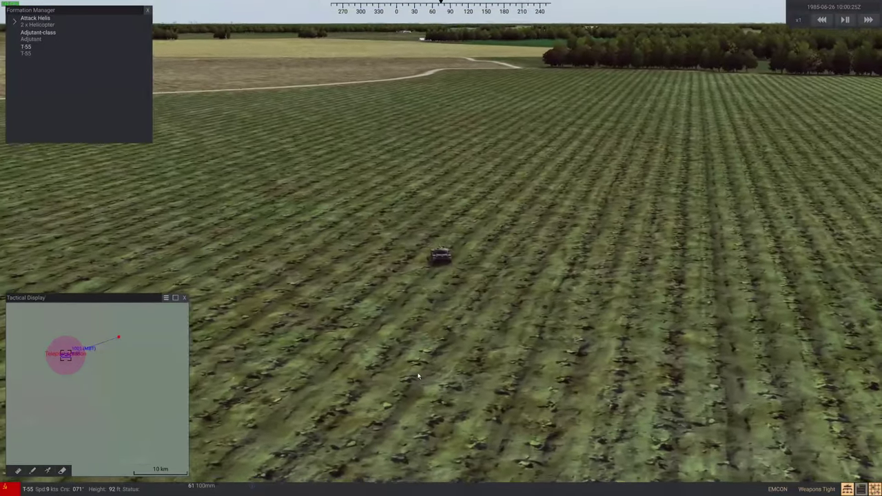
Orbit the camera around the tank, then pause and exit the mission.
right_drag(417, 375, 453, 271)
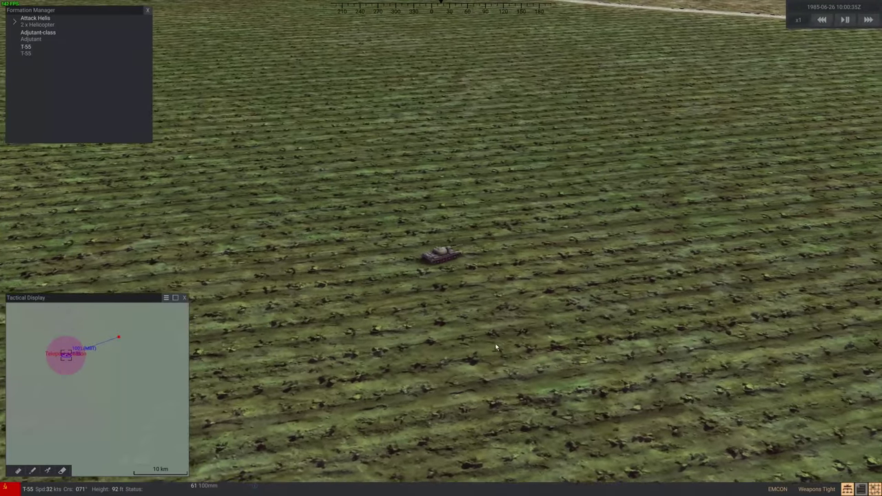
drag(496, 347, 339, 360)
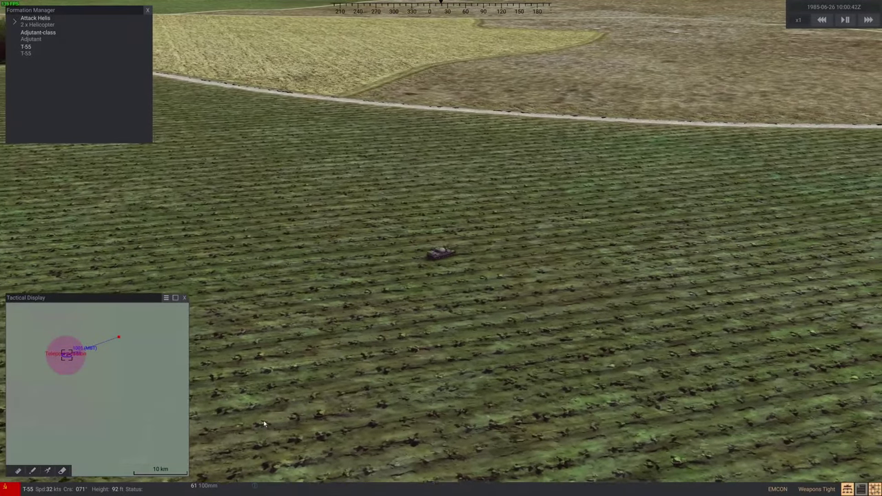
key(Escape)
click(175, 205)
Exit the After Action Report and return to the mission editor.
click(259, 462)
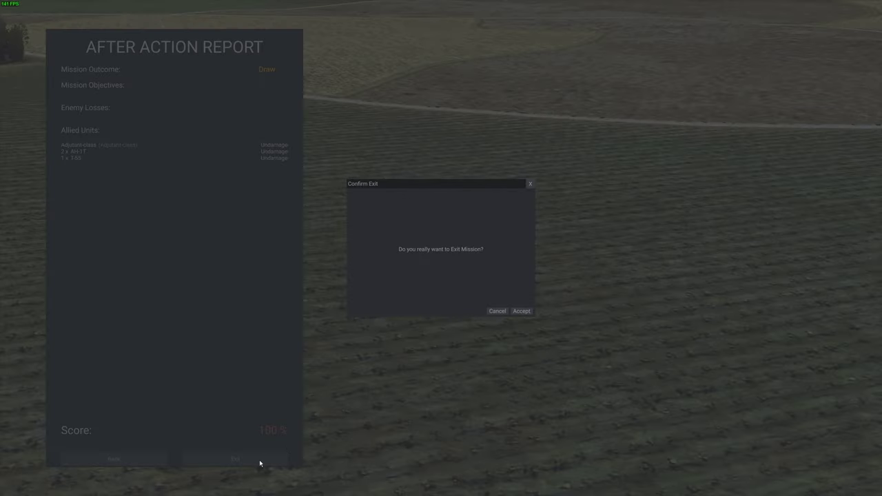
click(529, 311)
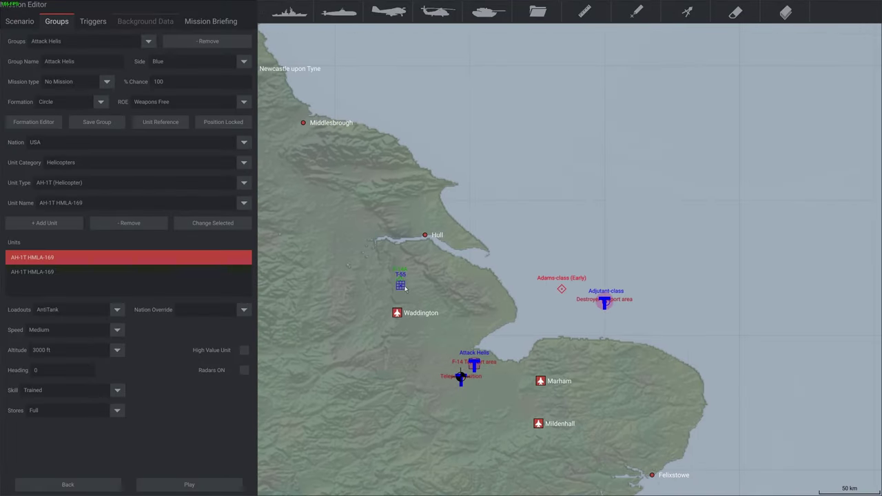
scroll(405, 288, up, 5)
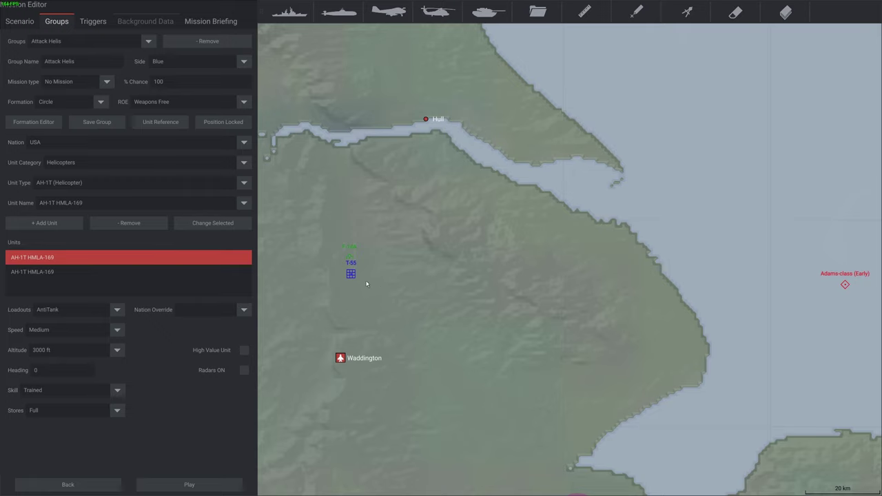
scroll(372, 293, up, 2)
scroll(355, 290, up, 3)
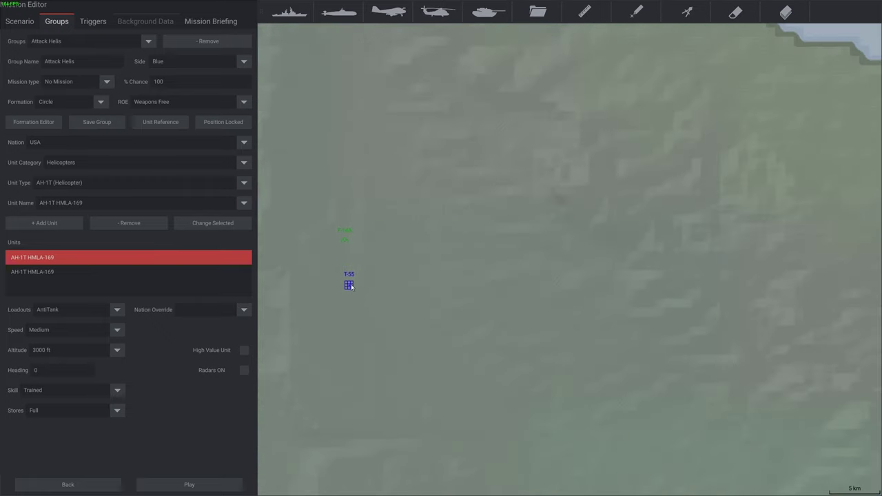
Give the T-55 a waypoint northeast of it at Ahead 1/3 speed.
click(349, 286)
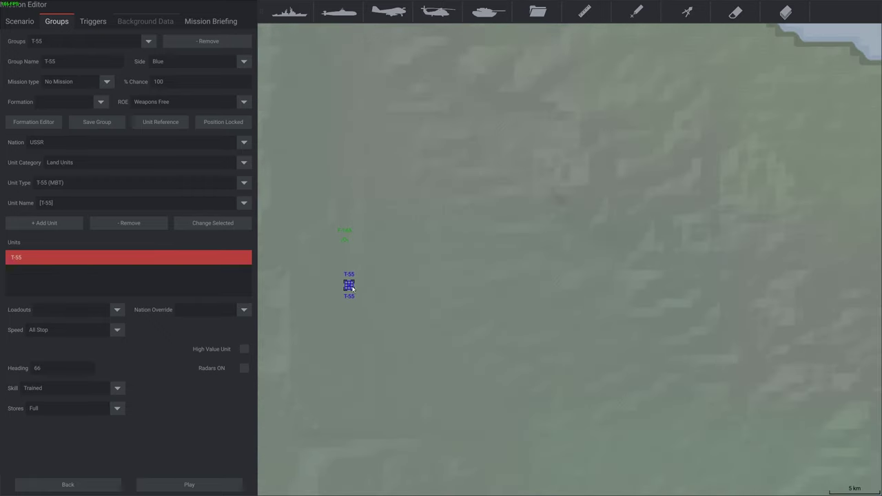
click(511, 171)
click(117, 329)
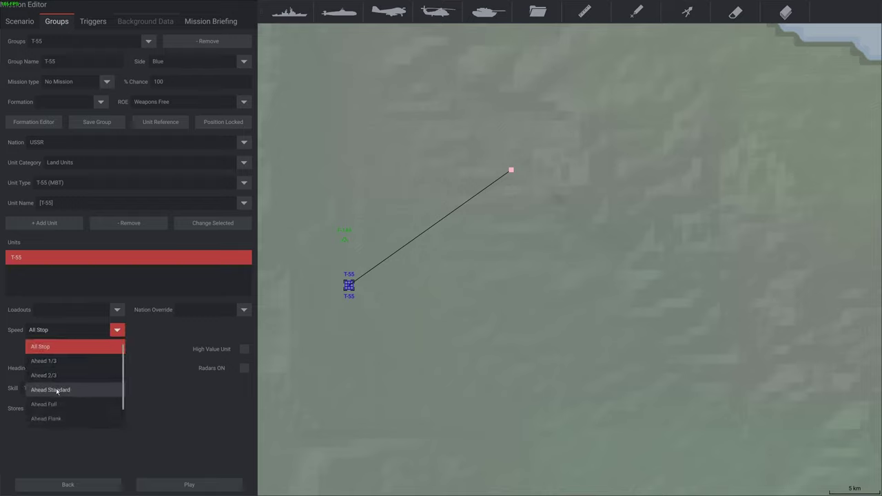
click(45, 361)
scroll(485, 380, down, 2)
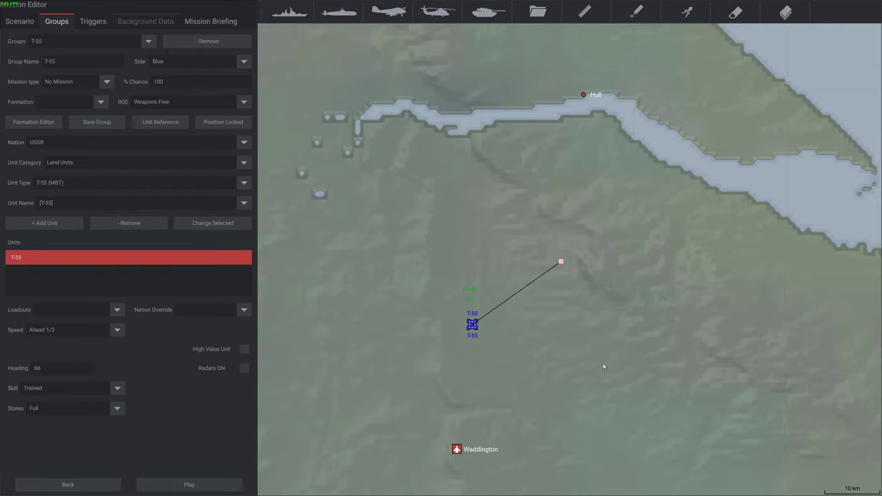
Save over the Test teleport mission file and launch it.
click(17, 21)
click(127, 61)
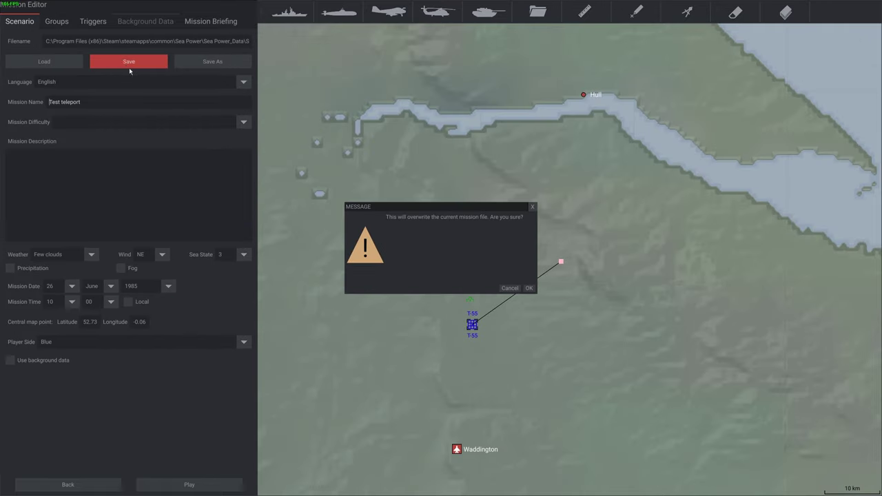
click(529, 288)
click(502, 289)
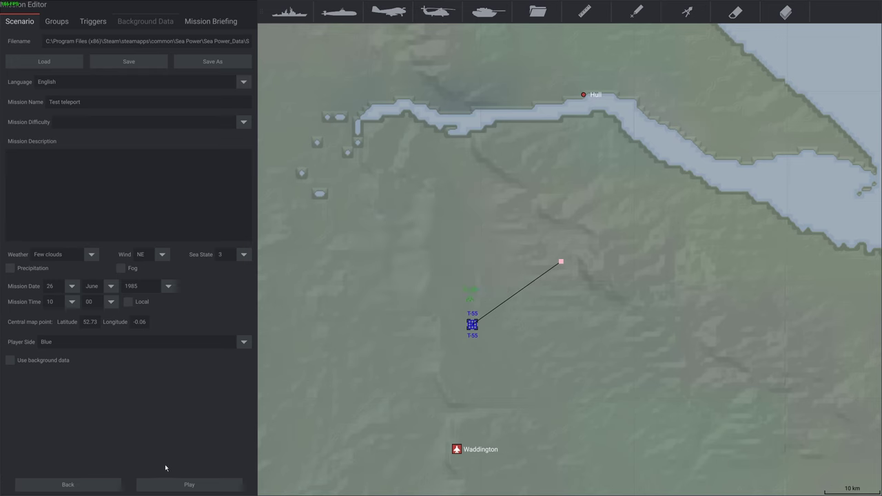
click(200, 485)
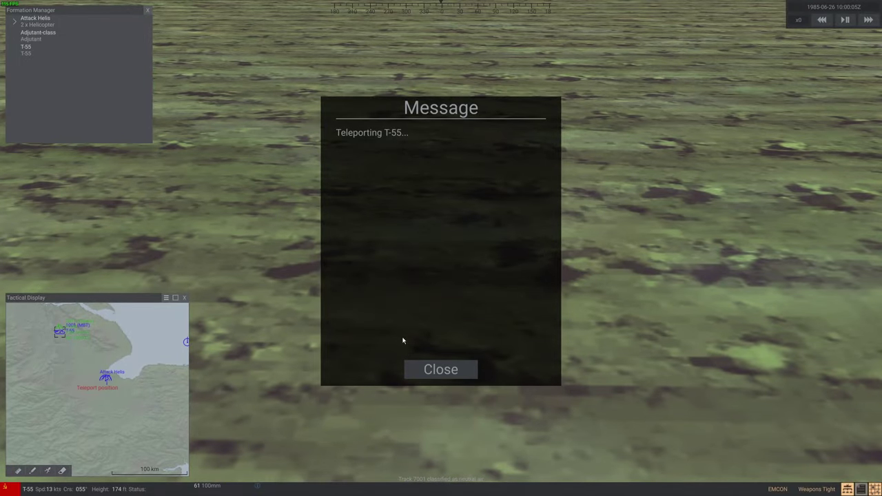
Dismiss the teleport message, send the T-55 to a new waypoint, then pause and exit.
click(408, 369)
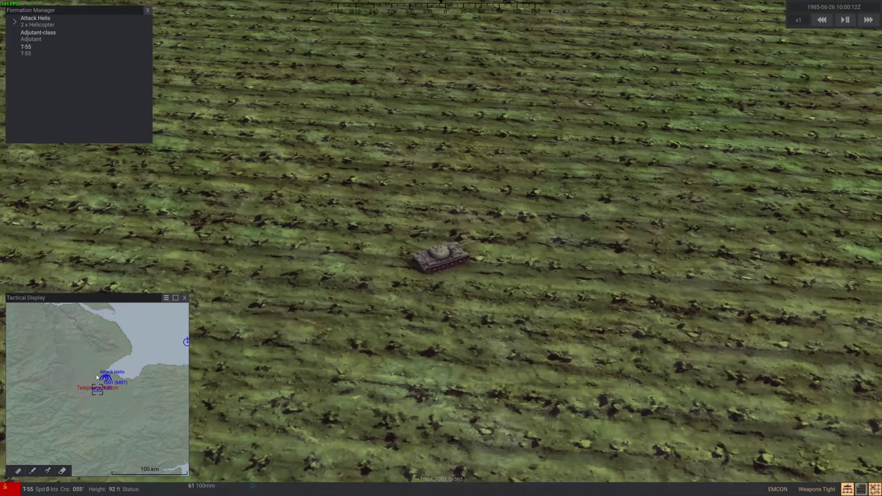
click(72, 377)
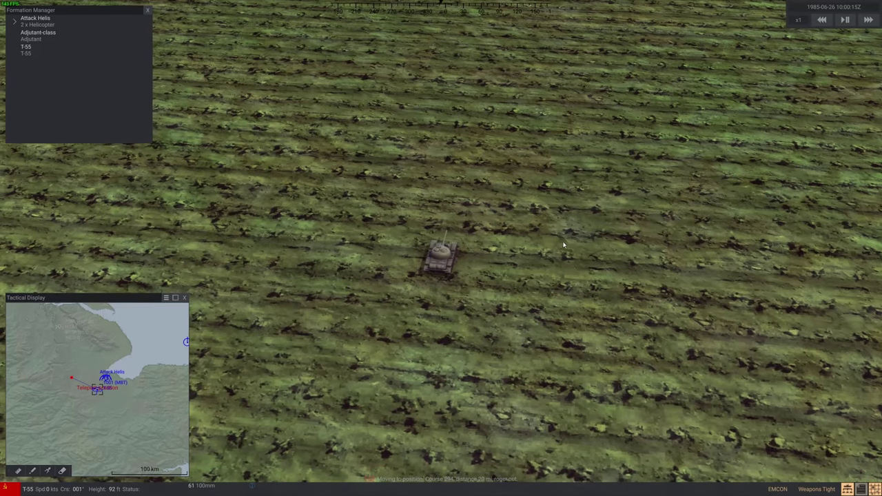
key(Escape)
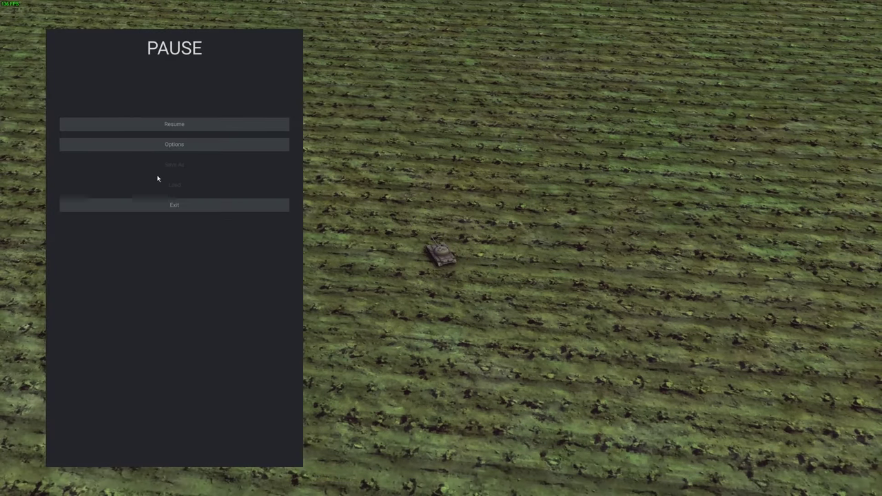
click(168, 207)
Return to the editor and set the T-55 group's side to Neutral.
click(235, 458)
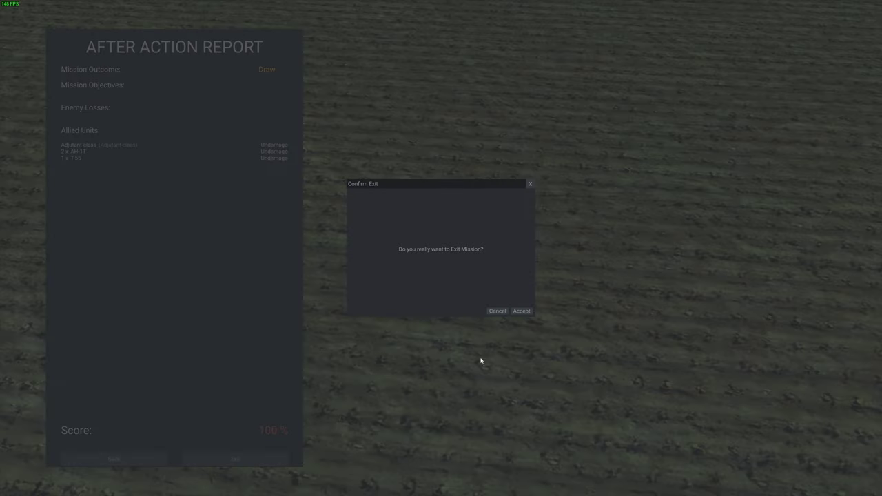
click(521, 311)
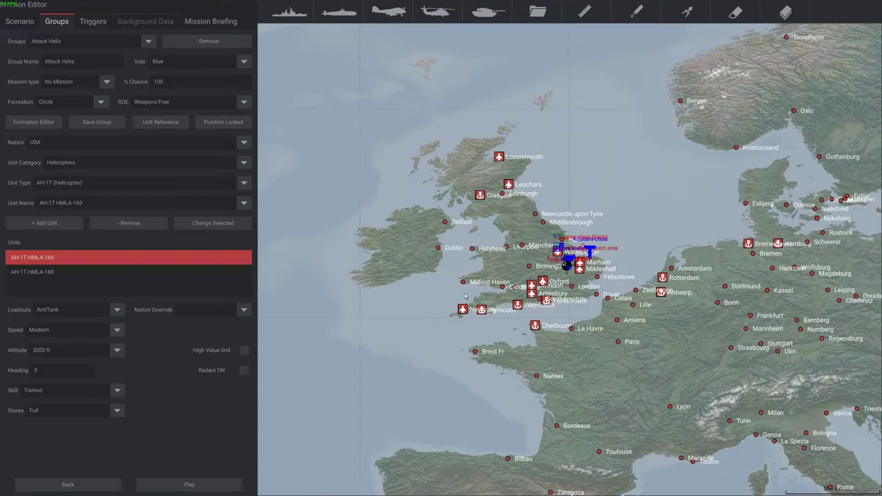
scroll(602, 267, up, 6)
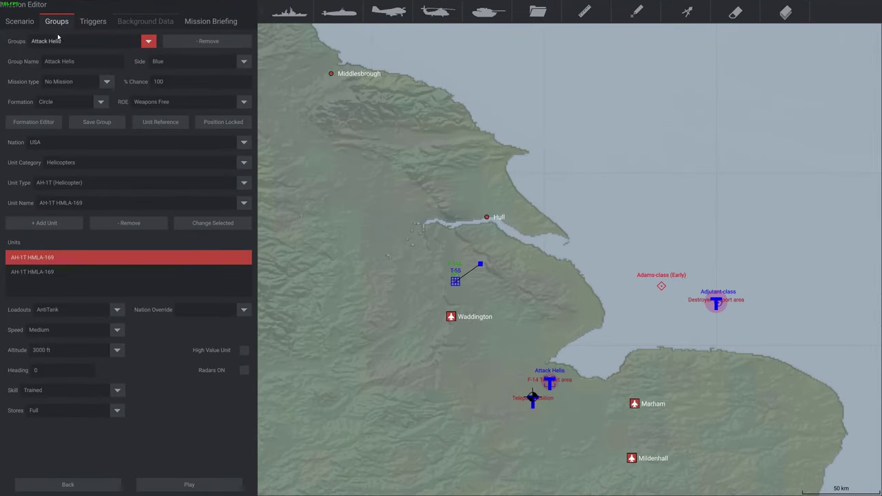
click(149, 42)
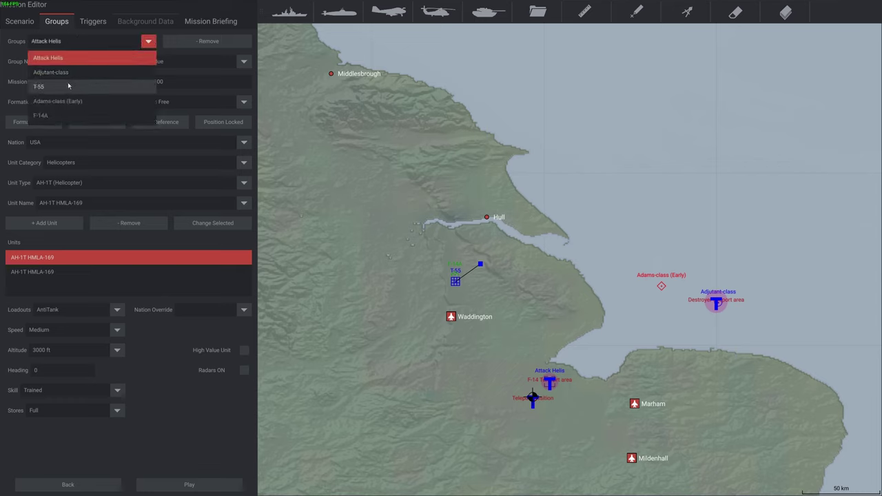
click(69, 69)
click(244, 62)
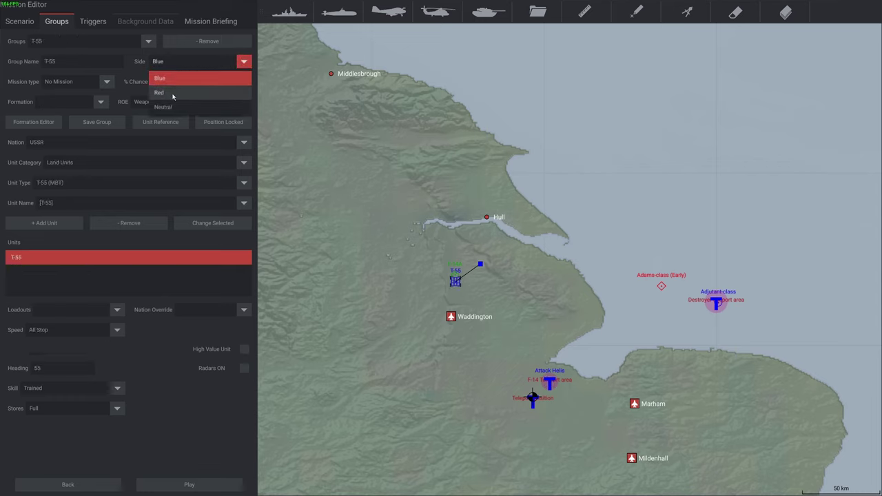
click(166, 100)
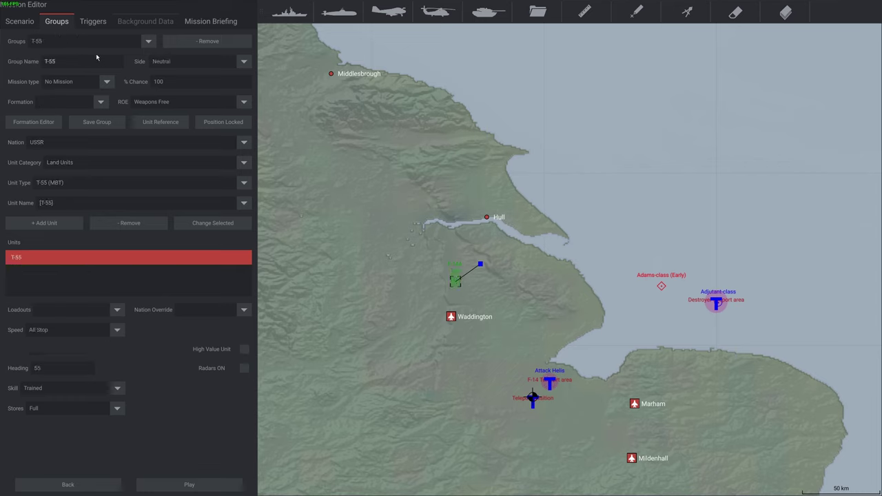
Save the Test teleport mission over the existing file and start playing it.
click(18, 21)
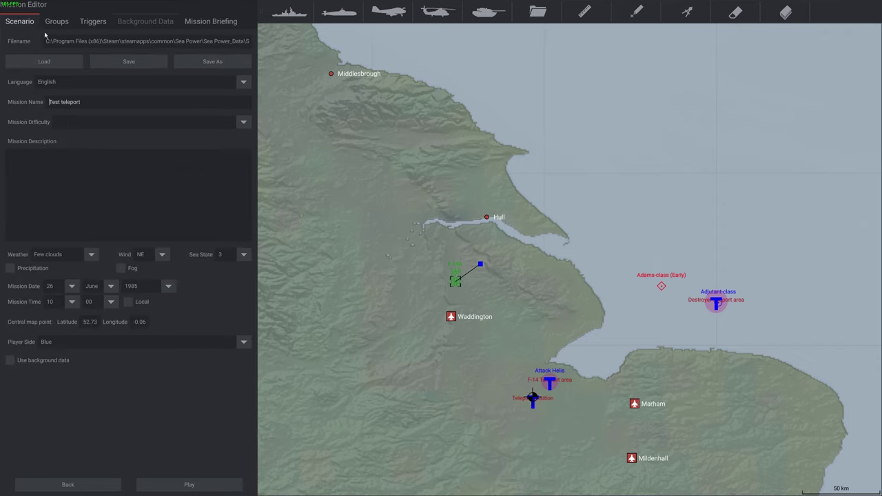
click(128, 62)
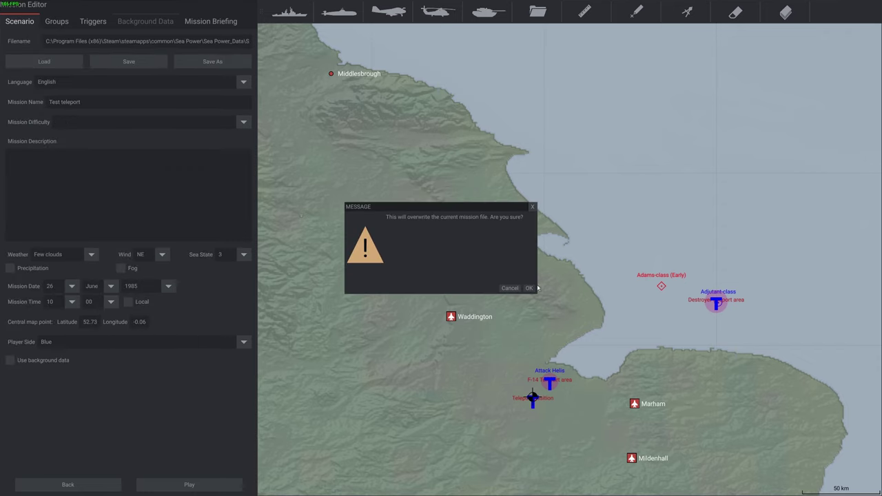
click(529, 288)
click(501, 289)
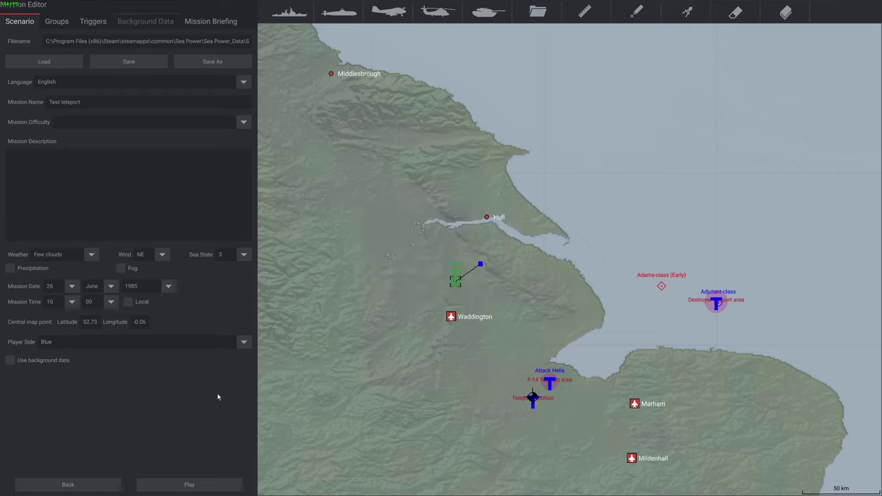
click(189, 484)
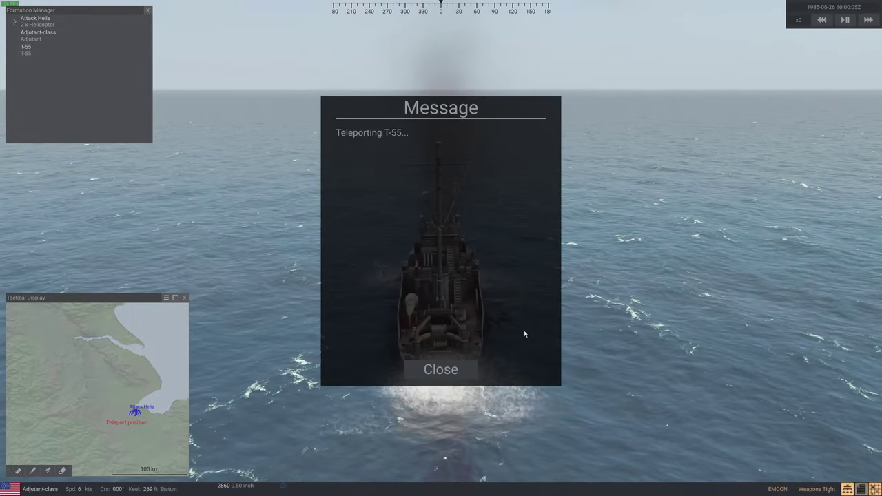
Resume after the teleport, select the T-55 and order it to move across the farmland.
click(440, 369)
scroll(118, 394, up, 2)
scroll(110, 382, up, 4)
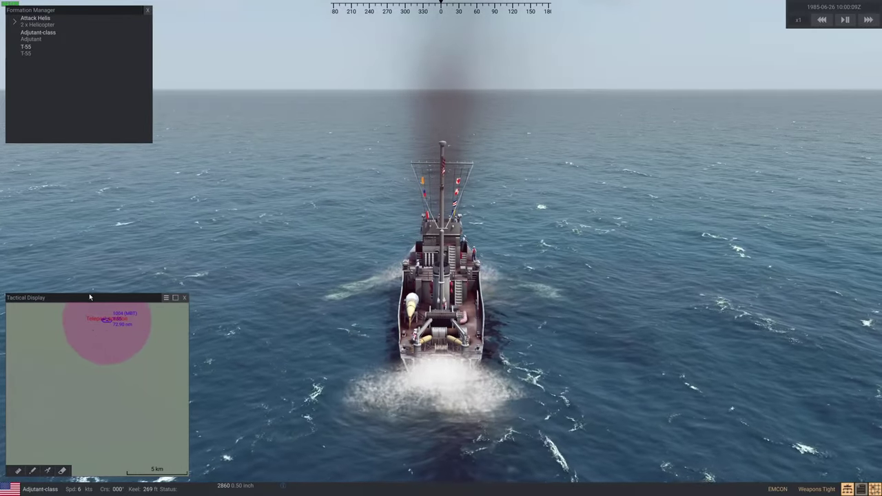
scroll(110, 314, up, 5)
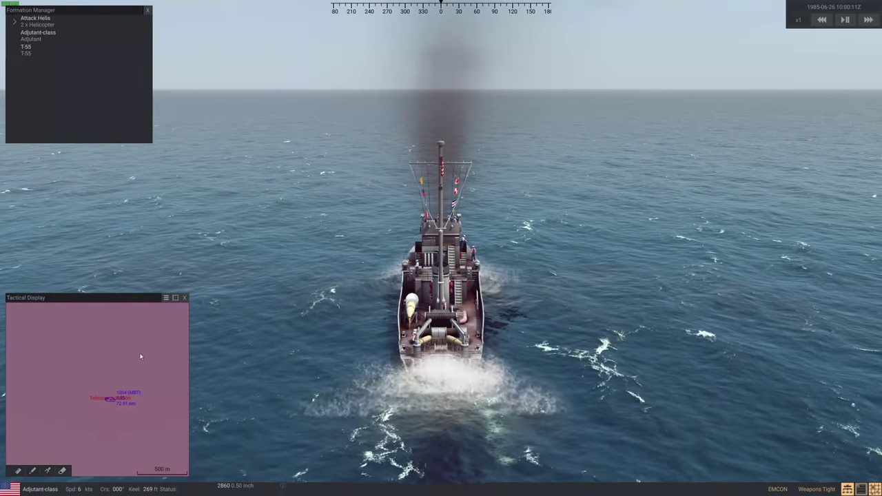
scroll(105, 379, up, 1)
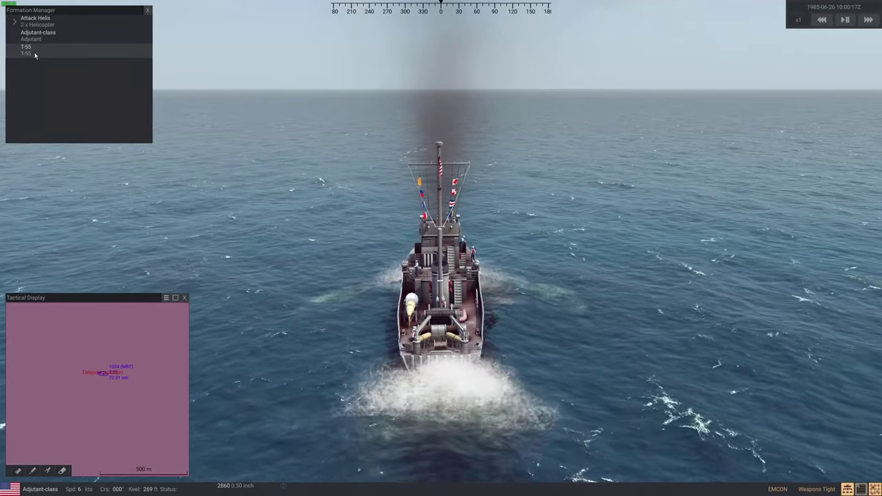
click(37, 56)
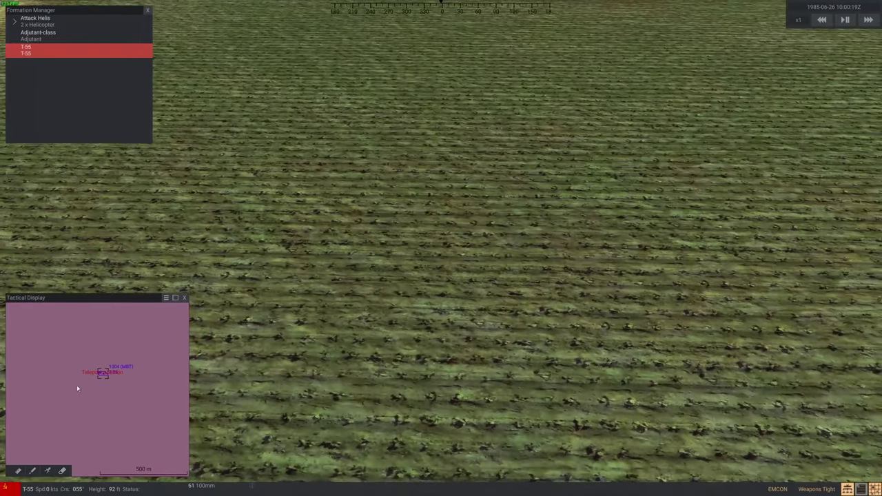
click(103, 345)
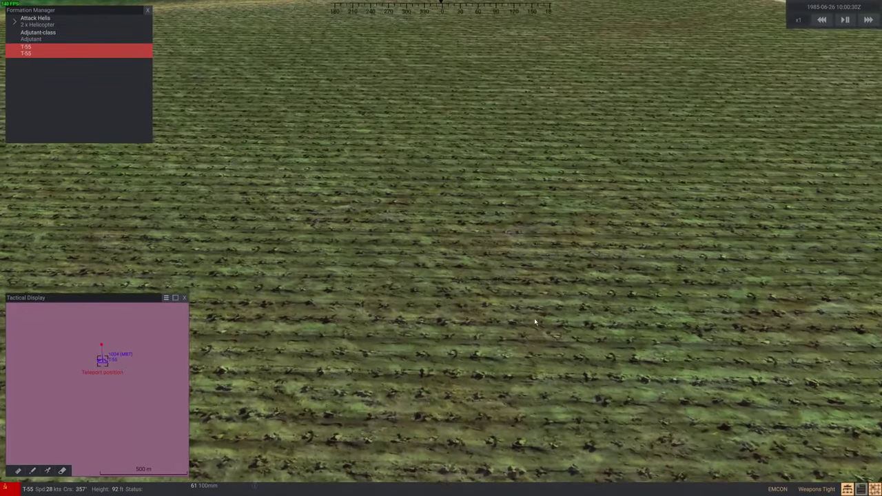
right_drag(534, 321, 516, 342)
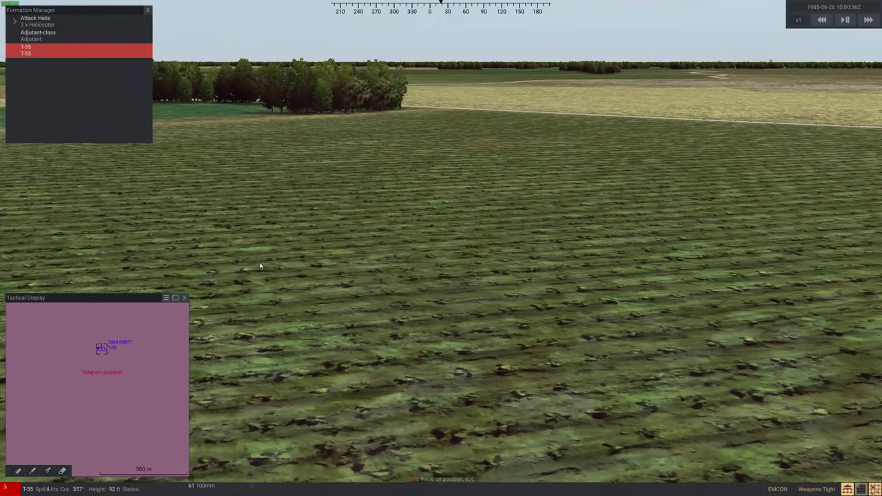
Pause and end the T-55 mission, exiting from the After Action Report.
key(Escape)
click(275, 204)
click(226, 458)
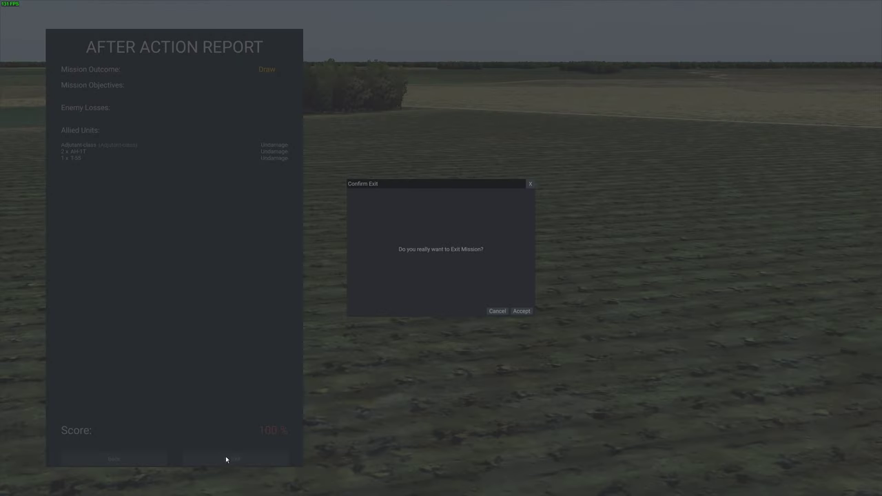
Accept leaving the test mission and zoom the editor map to the teleport area south of Waddington.
click(522, 312)
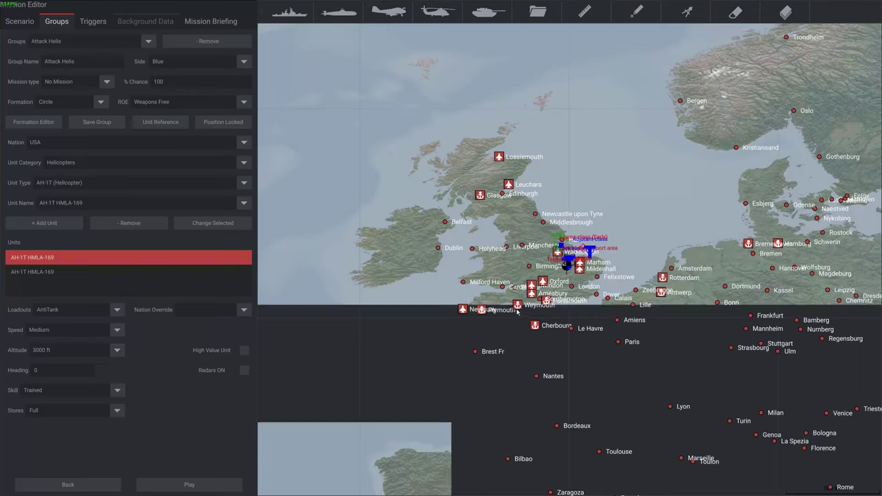
scroll(513, 255, up, 5)
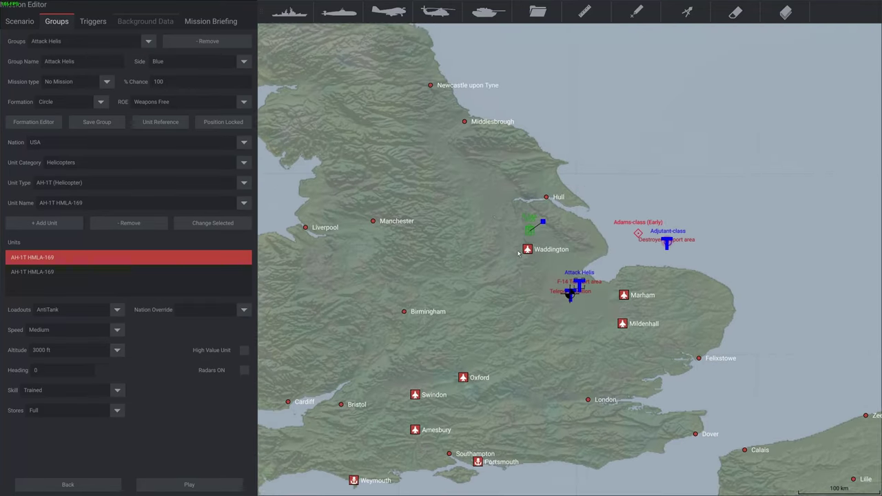
scroll(436, 270, up, 3)
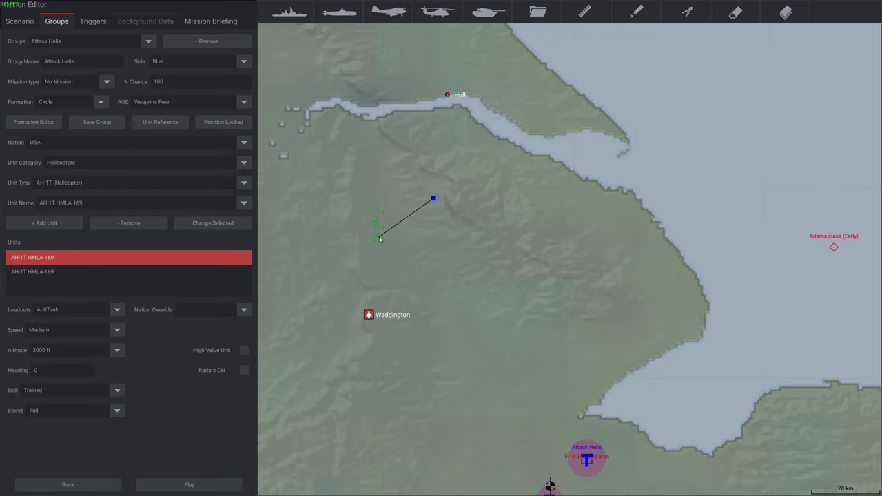
scroll(518, 254, down, 4)
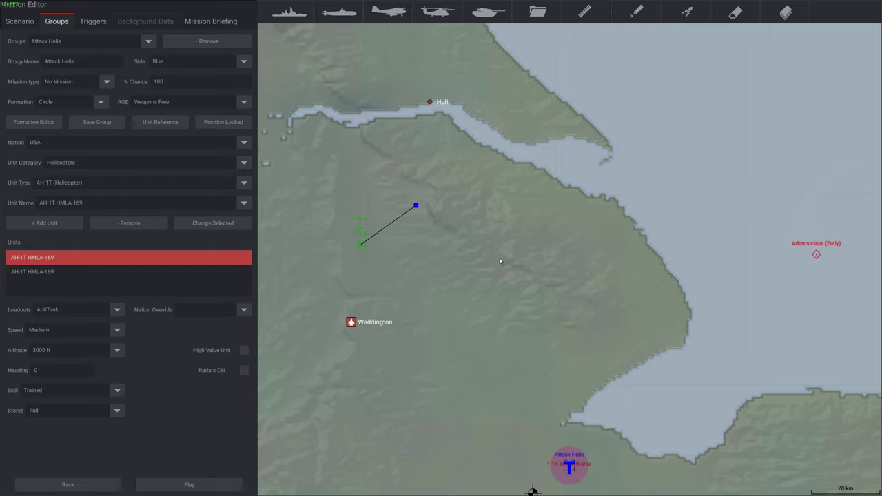
scroll(510, 322, up, 4)
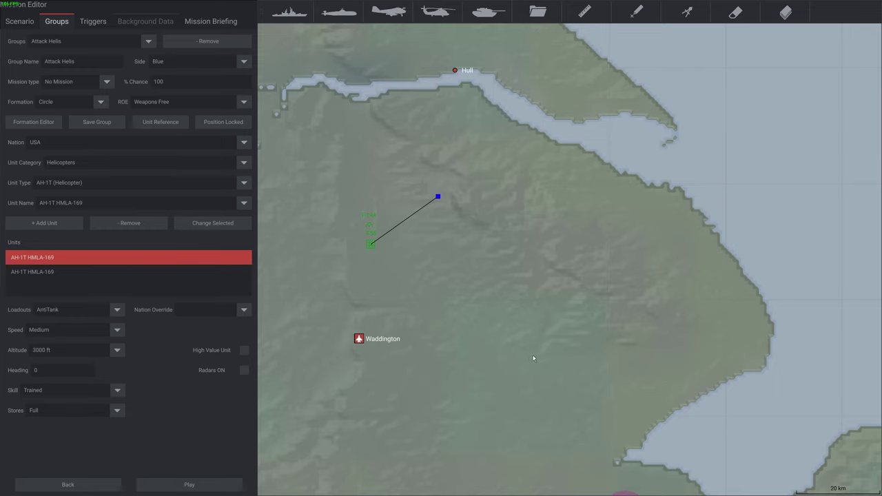
drag(518, 356, 384, 186)
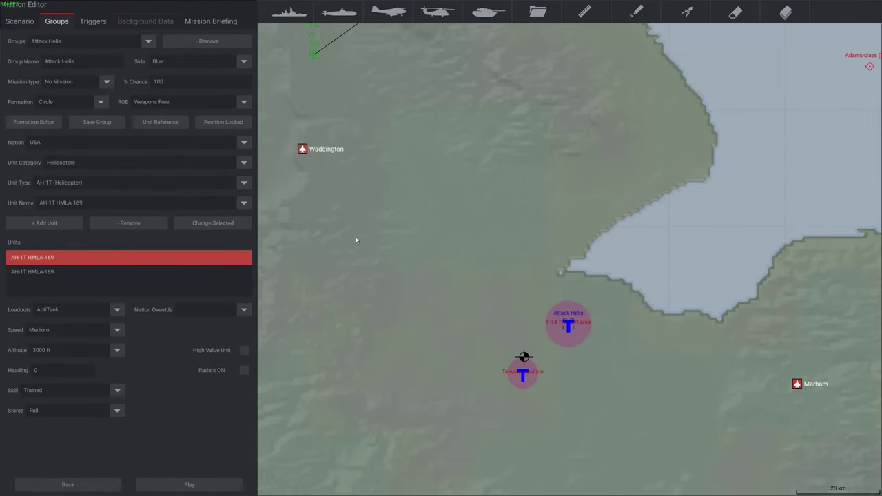
click(92, 22)
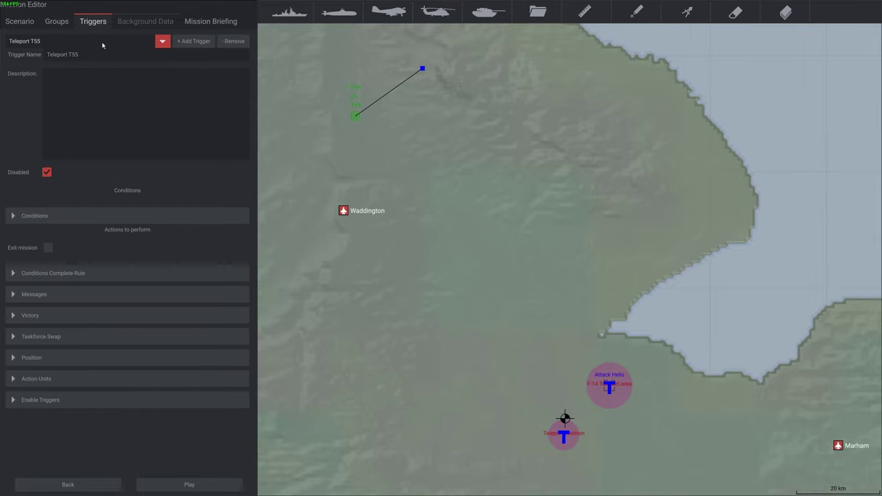
Select the Teleport F-14 trigger in the mission's trigger list.
click(163, 41)
click(42, 85)
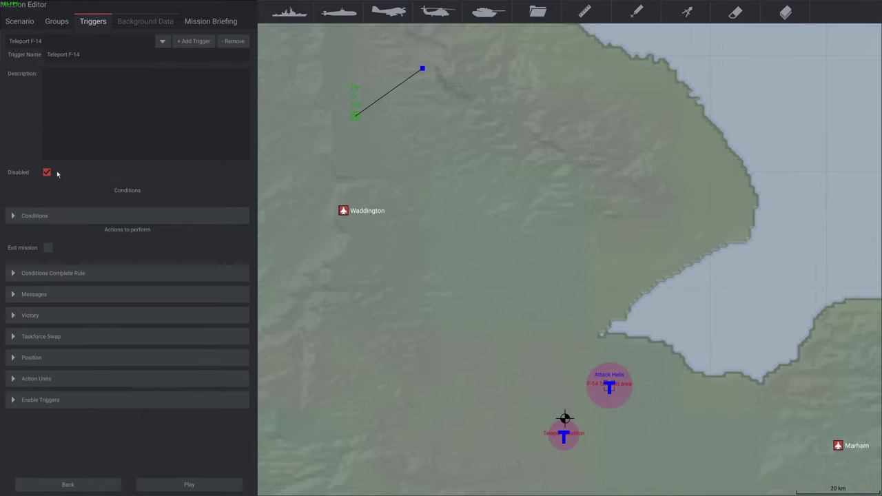
click(57, 21)
Switch the F-14A group from Neutral to the Blue side.
click(148, 41)
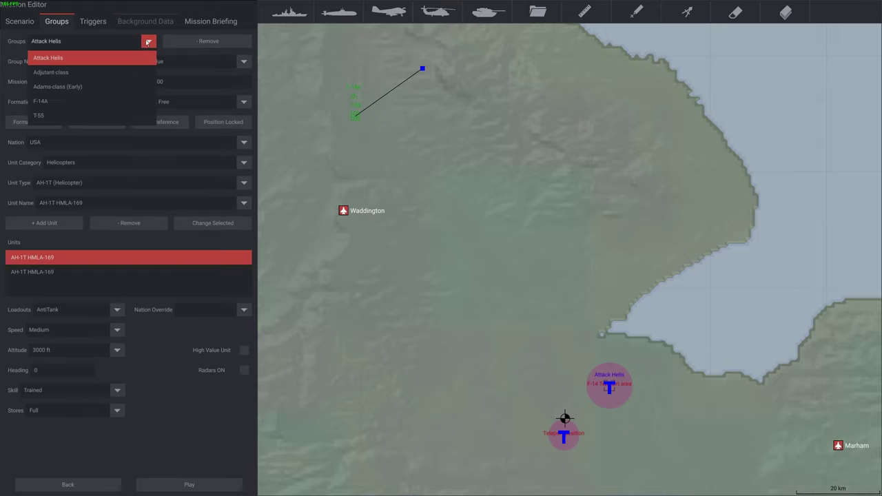
click(83, 101)
scroll(363, 102, up, 2)
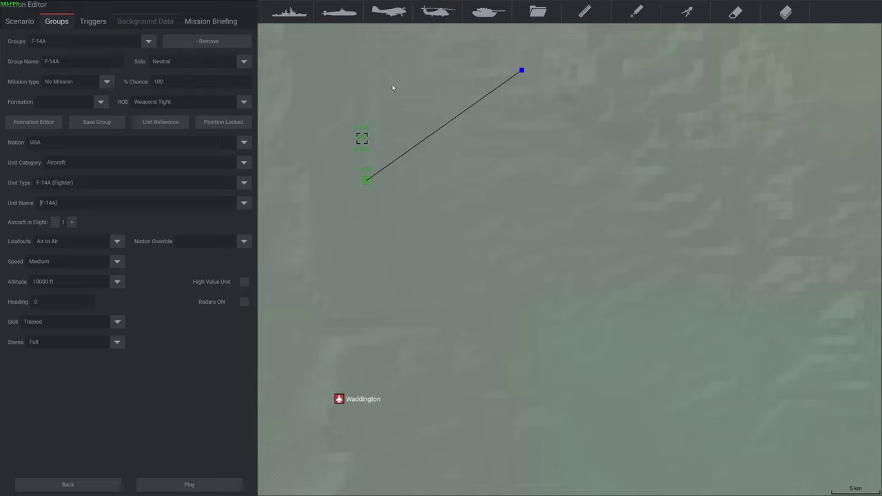
click(194, 63)
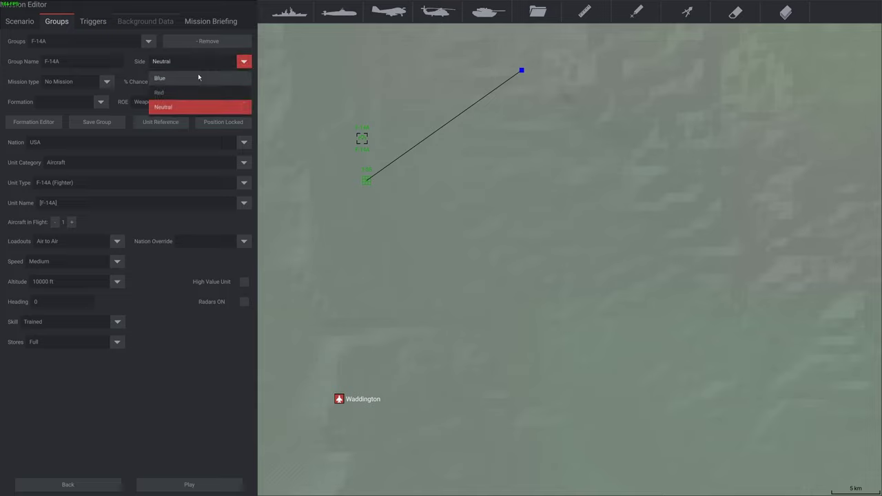
click(196, 88)
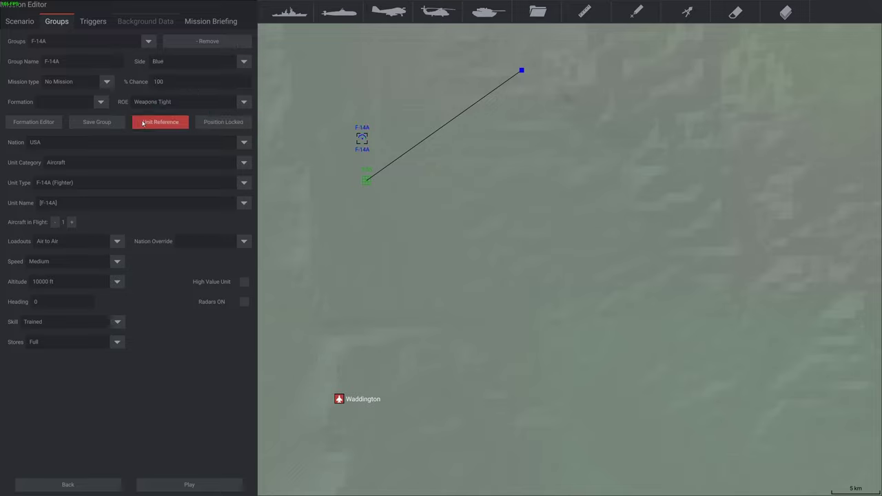
click(16, 22)
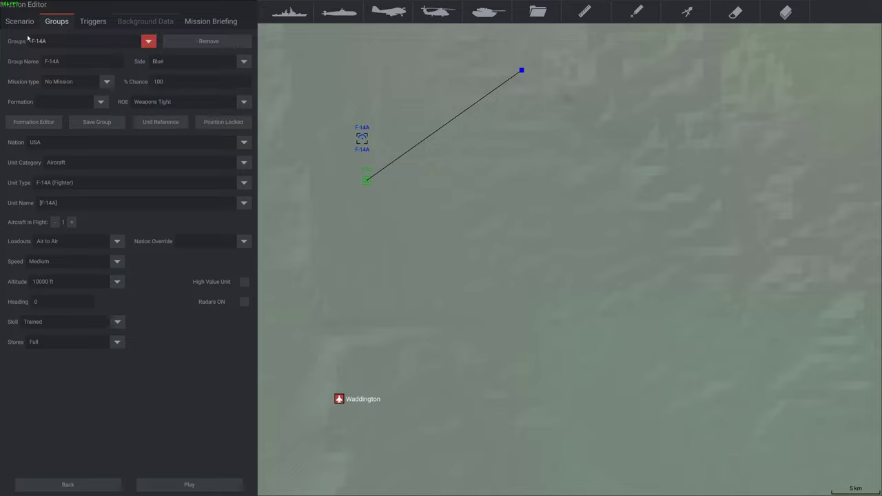
Save the mission, overwriting the existing file, and dismiss the saved message.
click(134, 58)
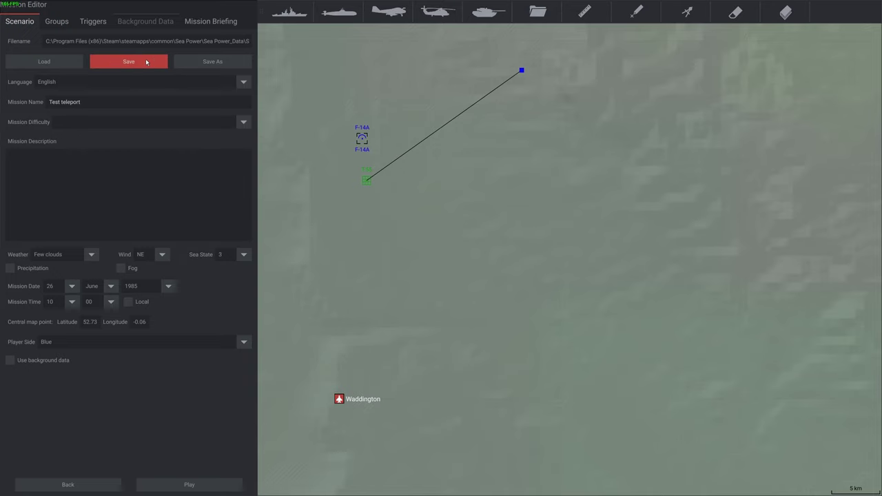
click(529, 288)
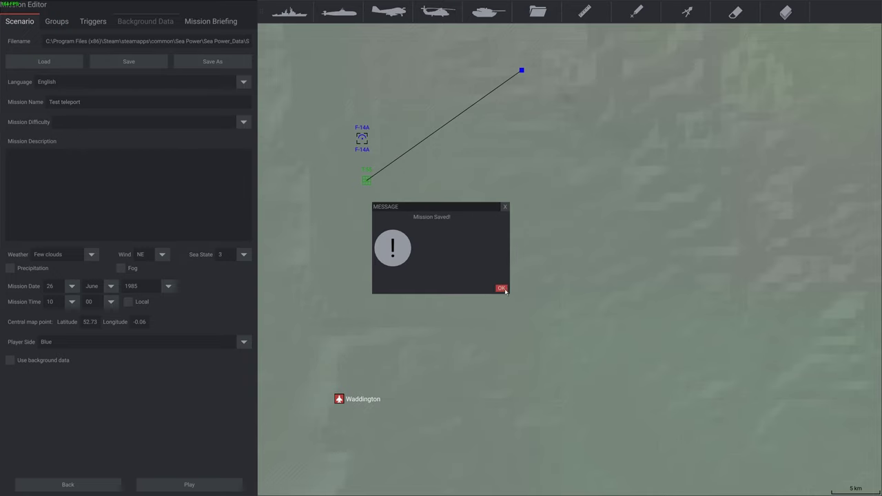
click(501, 288)
Play the mission, follow the F-14A, and resume after the teleport message.
click(189, 484)
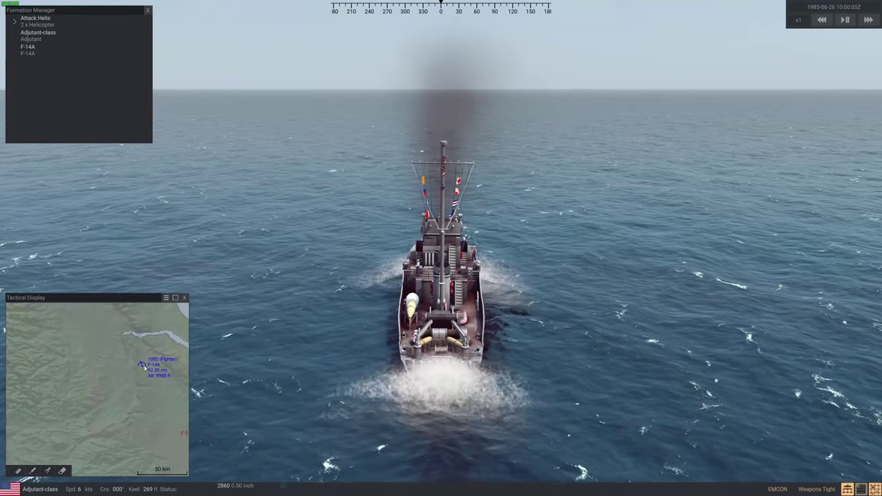
click(122, 395)
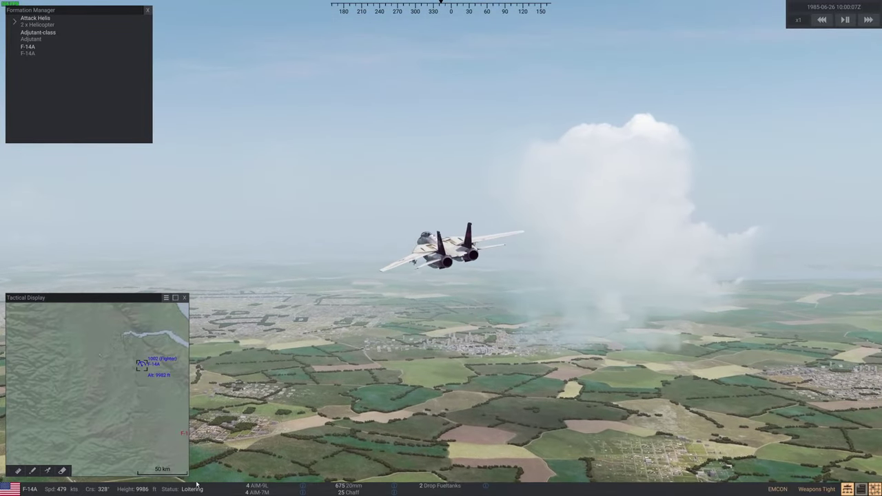
drag(444, 372, 473, 355)
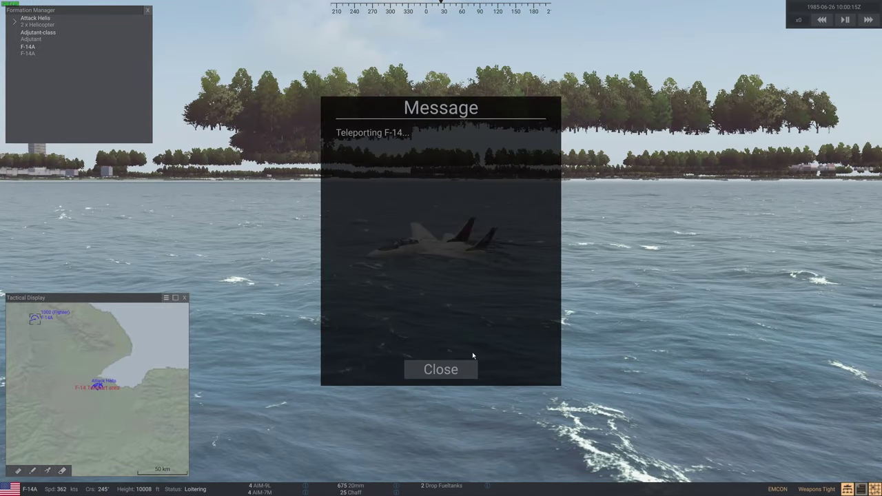
click(433, 372)
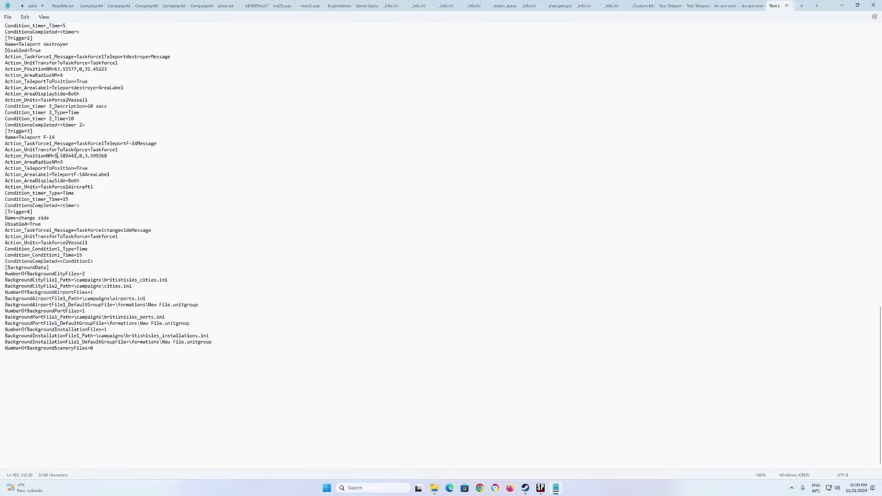
Replace the middle 0 on Trigger3's Action_PositionNM line with 1.63.
click(81, 156)
double_click(85, 156)
key(Left)
key(Left)
key(BackSpace)
text(1.63)
Save over Test teleport.ini and return to the running game.
click(11, 17)
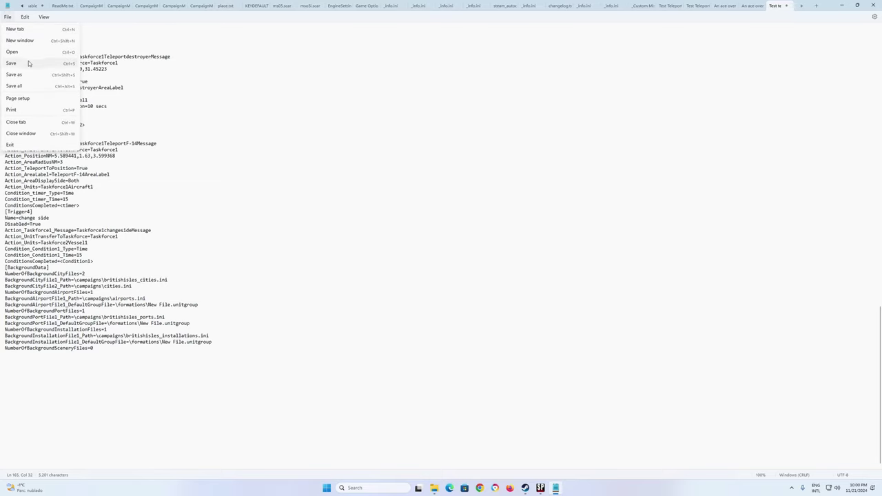
click(25, 76)
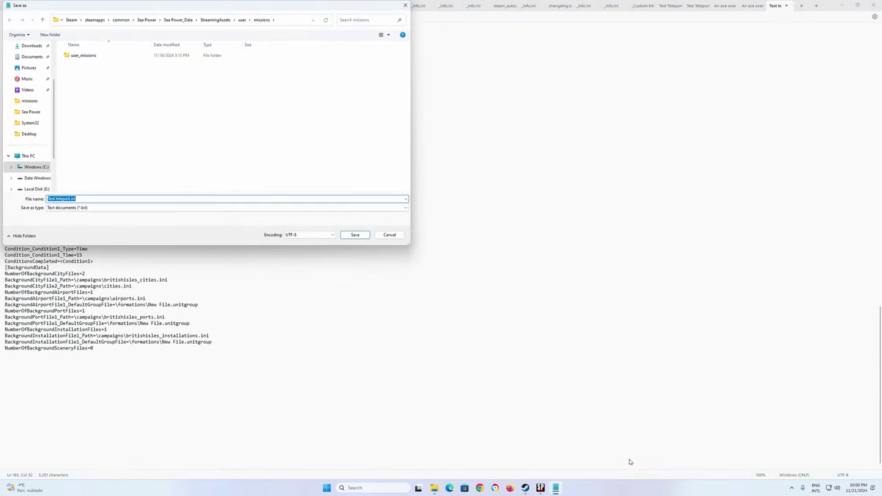
click(540, 488)
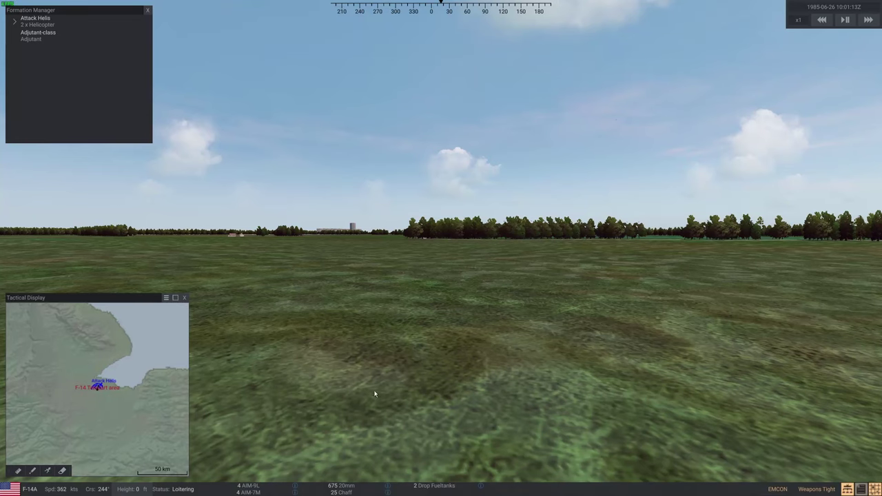
End the failed F-14 run and confirm leaving the After Action Report.
key(Escape)
click(234, 203)
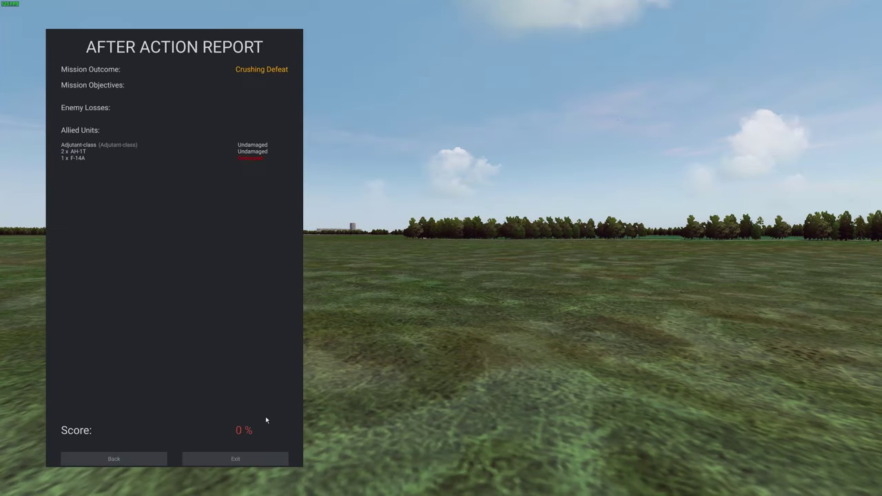
click(279, 459)
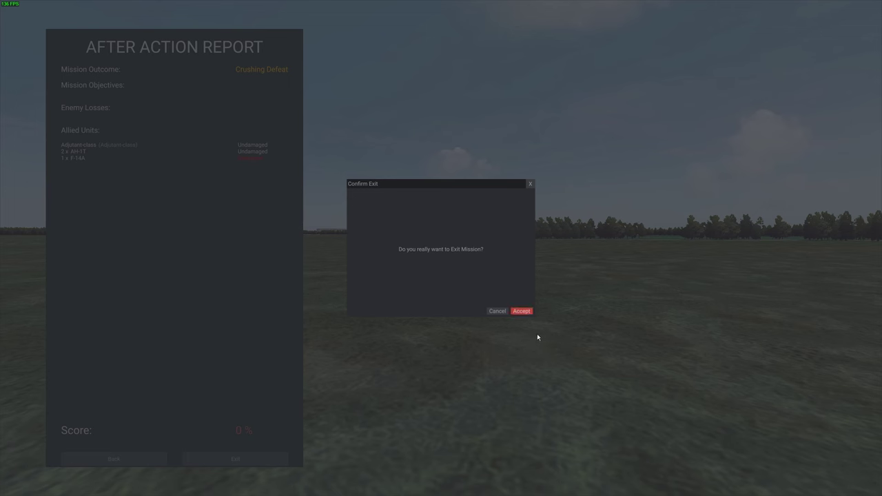
click(521, 311)
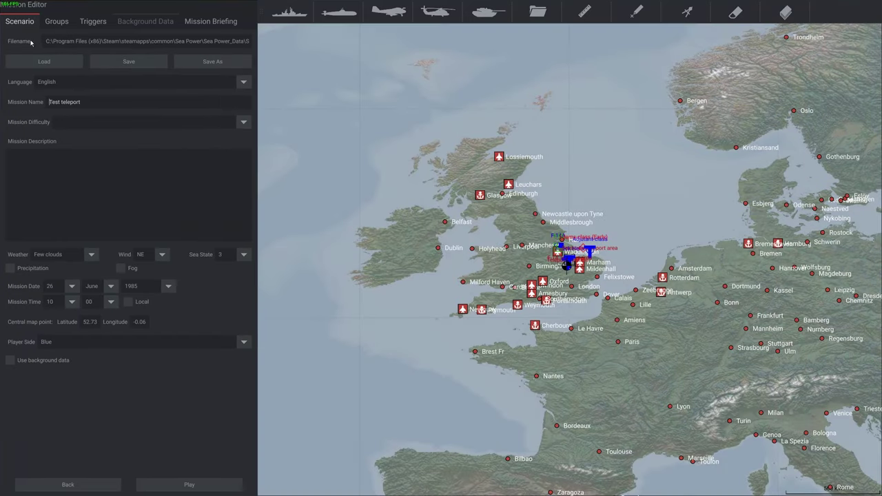
Load the edited Test teleport.ini mission.
click(73, 63)
click(356, 219)
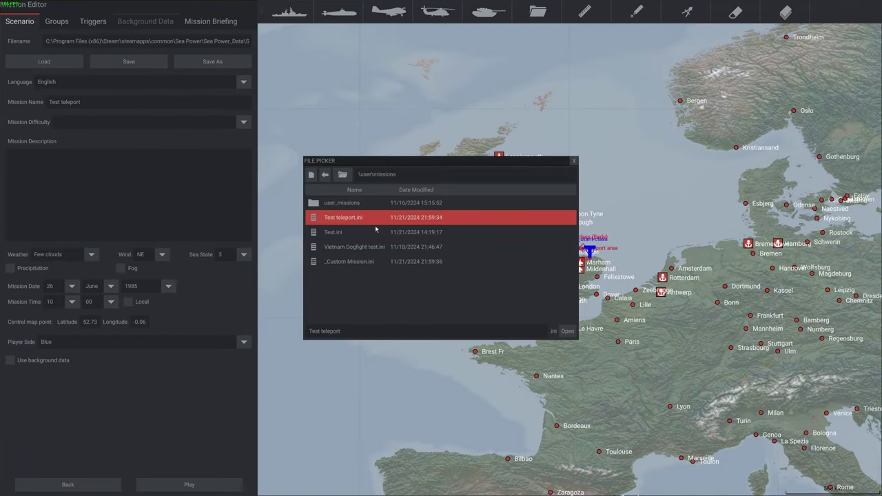
click(567, 331)
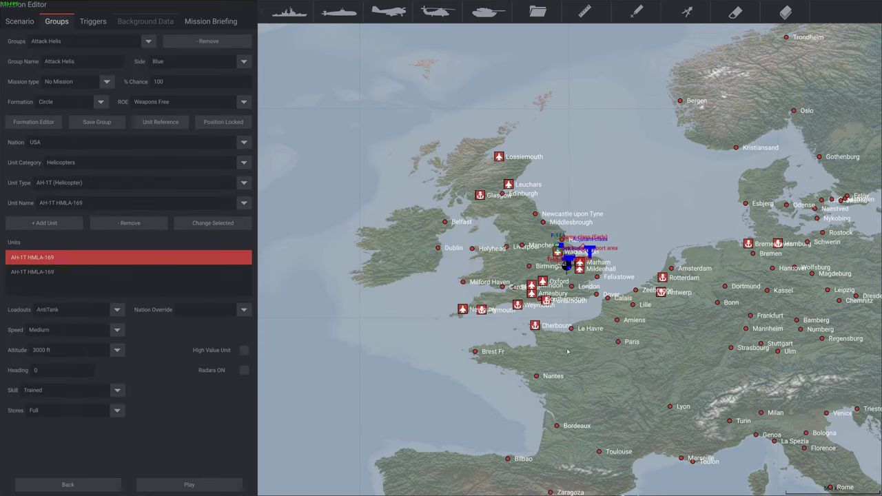
Launch the reloaded mission and switch the view to the F-14A.
click(188, 484)
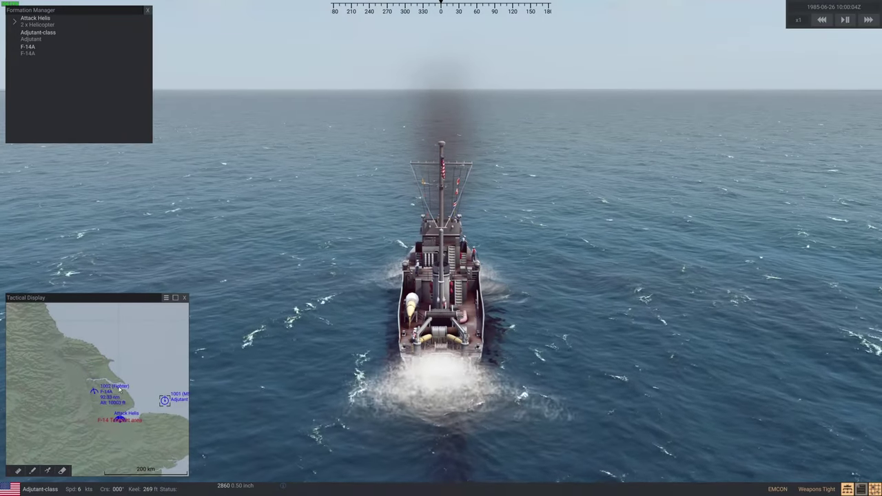
key(Tab)
scroll(132, 420, up, 2)
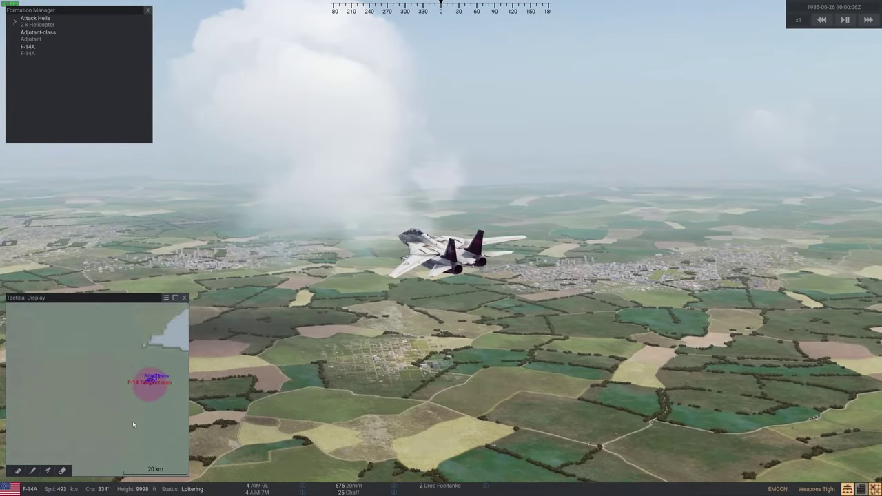
scroll(70, 366, down, 2)
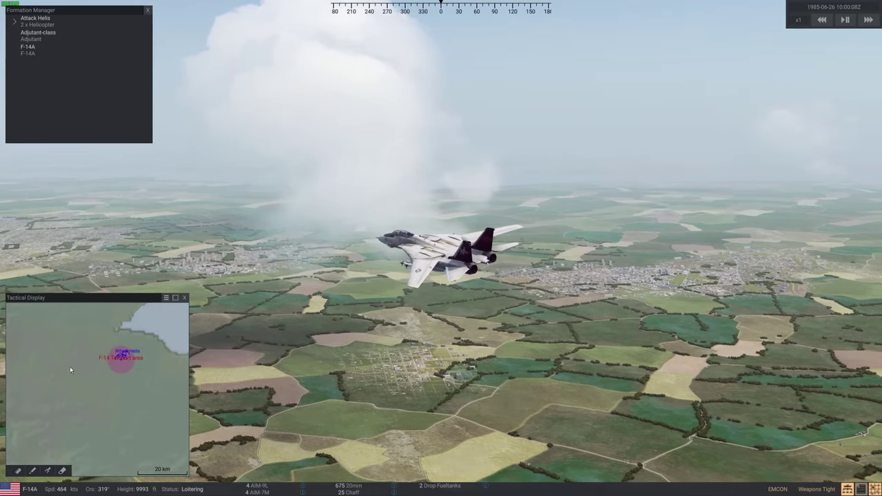
scroll(133, 388, up, 2)
scroll(128, 397, down, 5)
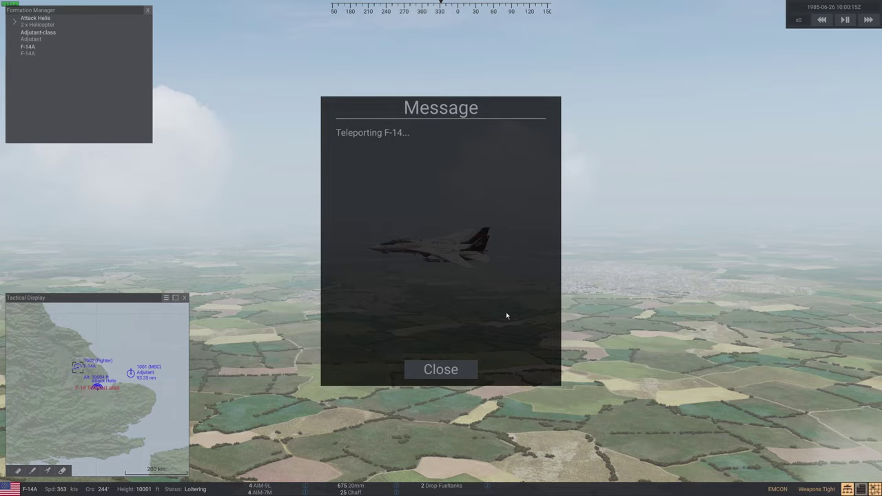
Resume after the teleport, confirm the F-14A holds about 10,000 ft, then end the mission.
click(458, 367)
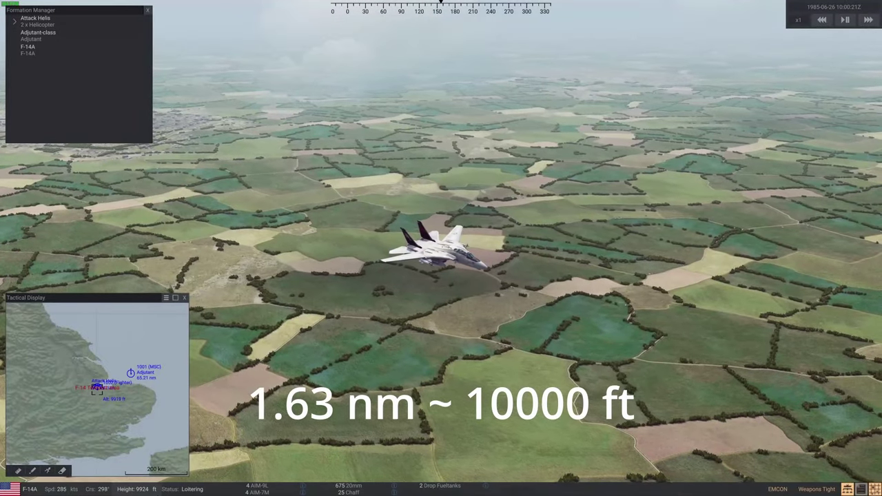
scroll(102, 391, up, 1)
scroll(102, 391, up, 4)
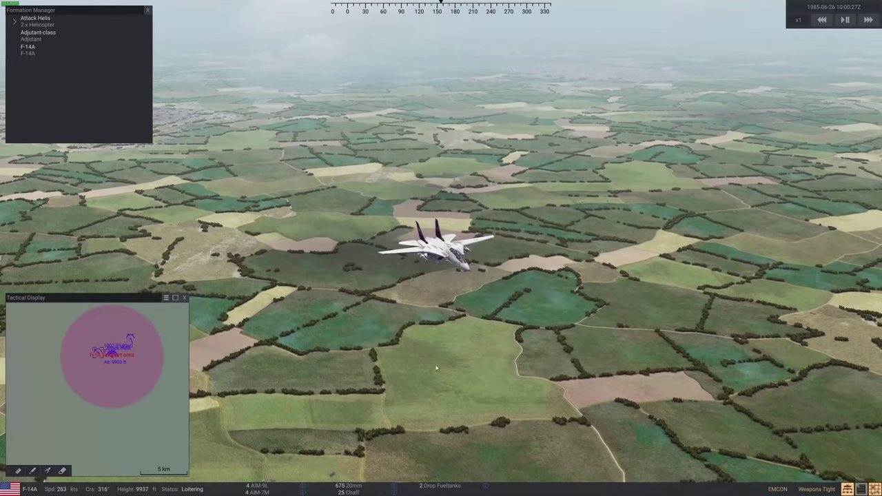
right_drag(440, 386, 535, 372)
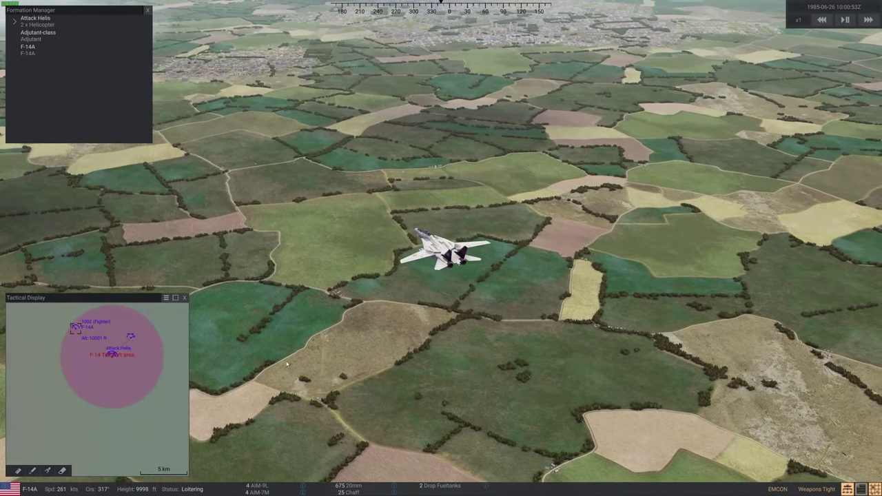
key(Escape)
click(280, 205)
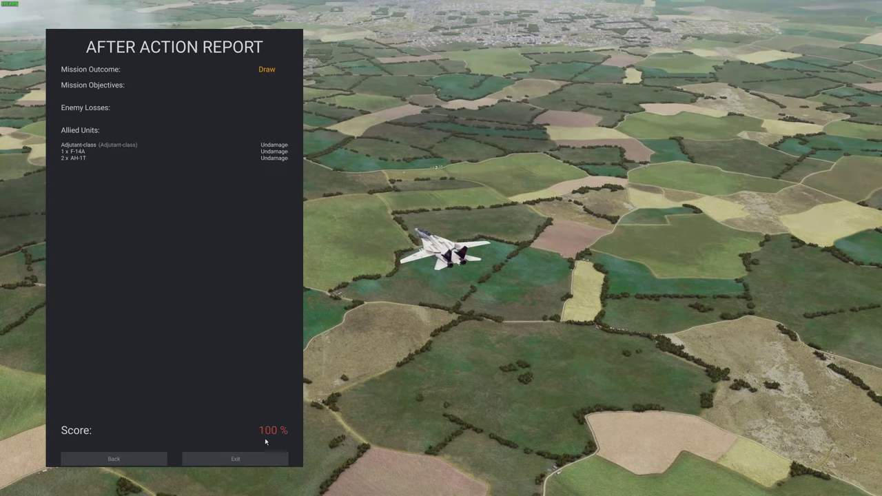
Exit the After Action Report, accept leaving, and zoom the map in on eastern England.
click(236, 459)
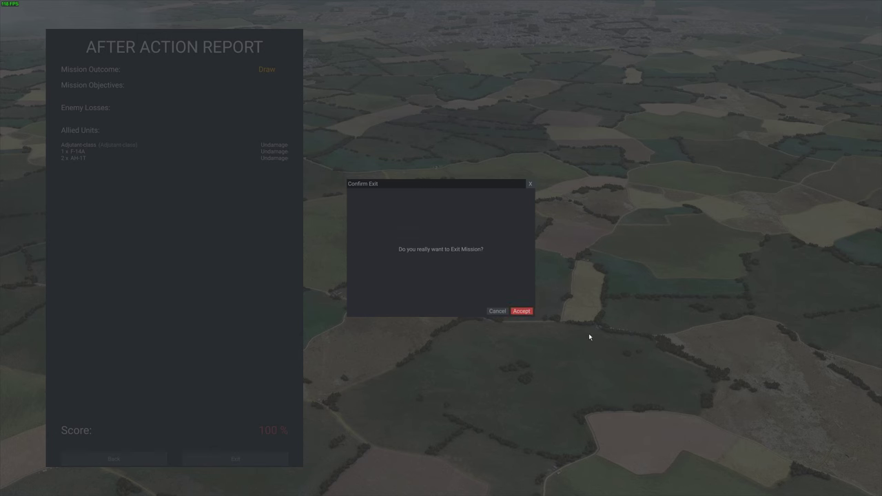
key(Return)
scroll(583, 322, up, 5)
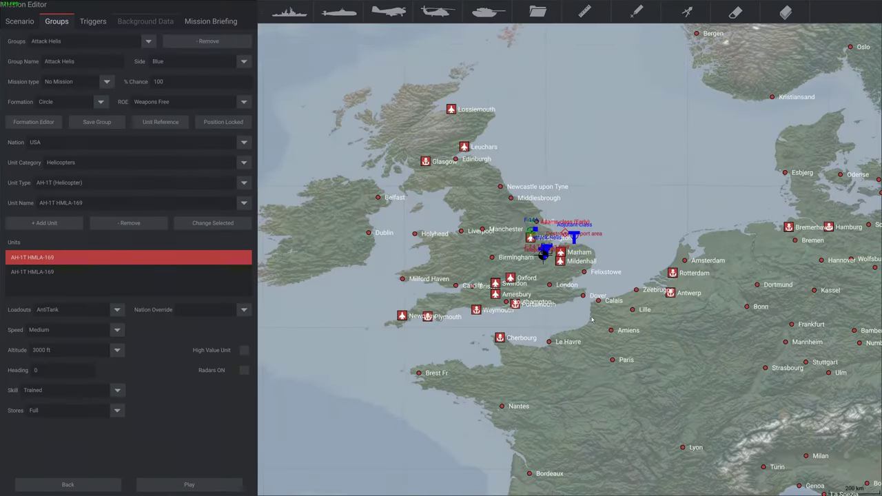
scroll(496, 293, up, 2)
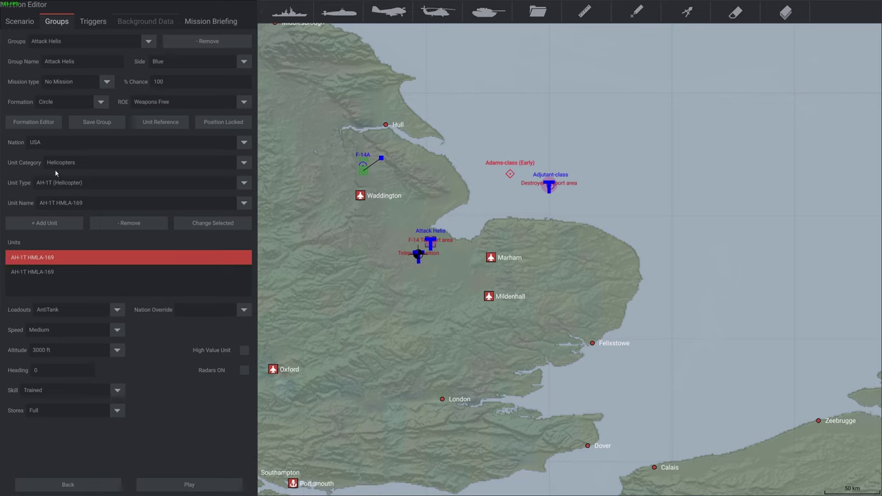
Show the Triggers page, opened on the disabled Teleport T55 trigger.
click(93, 21)
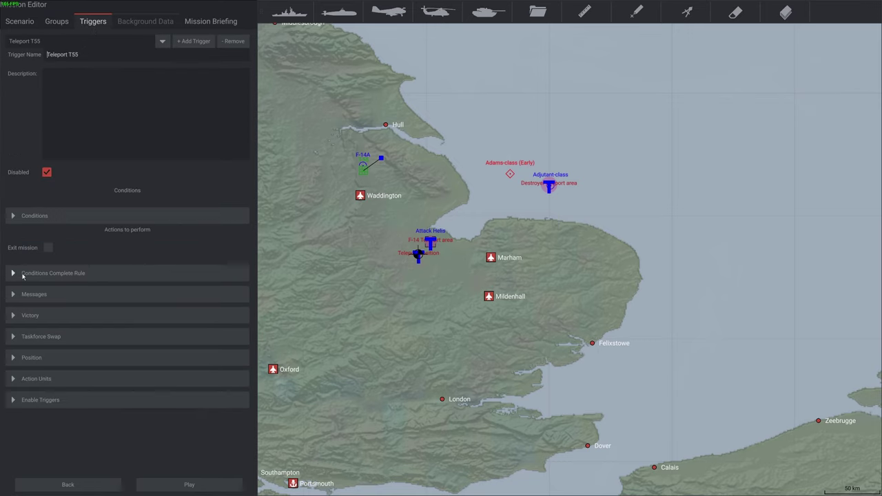